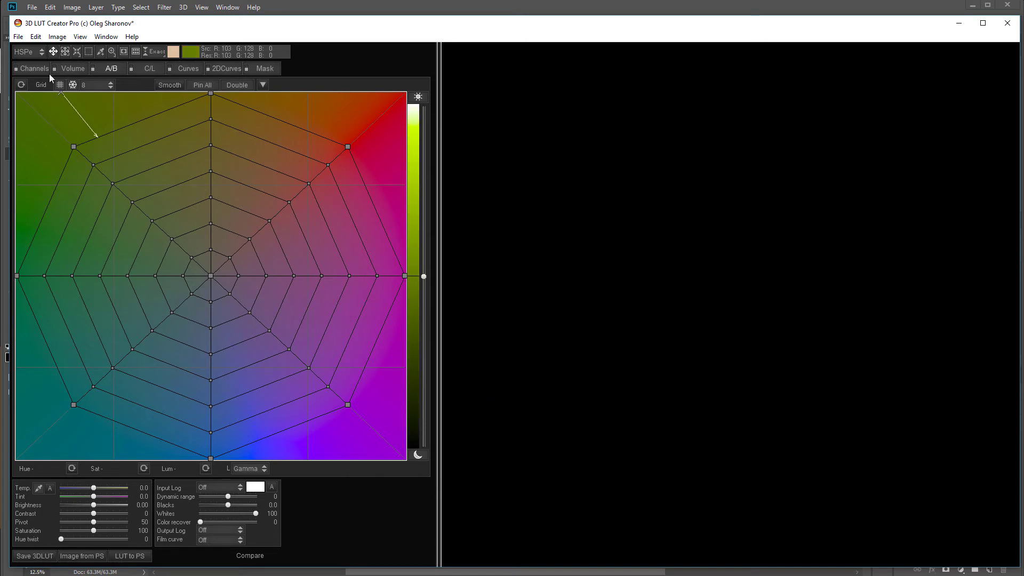
# Examine the list of color models and the Volume, A/B, C/L, Curves and Channels adjustment modules.
pyautogui.click(41, 51)
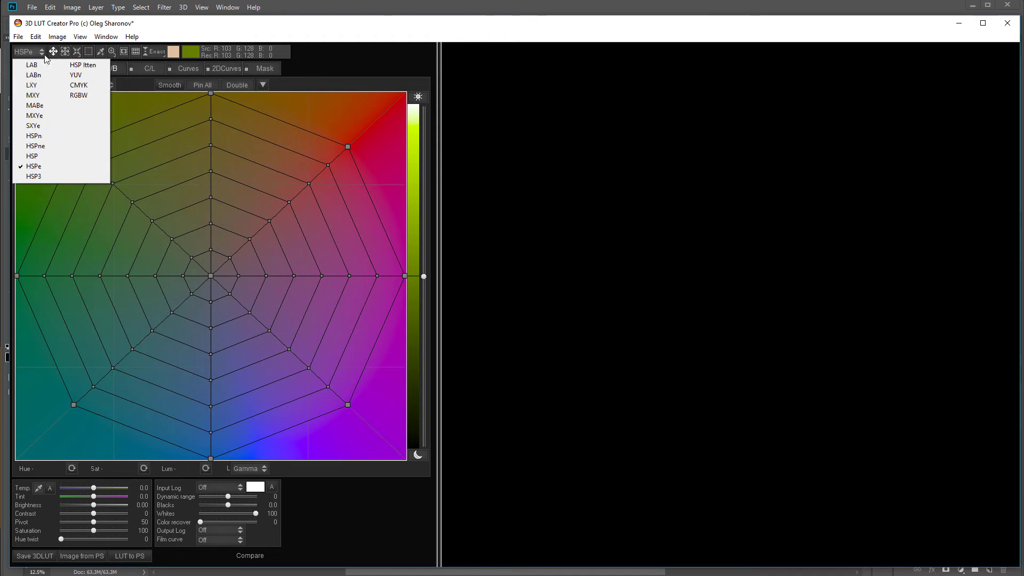
pyautogui.click(356, 52)
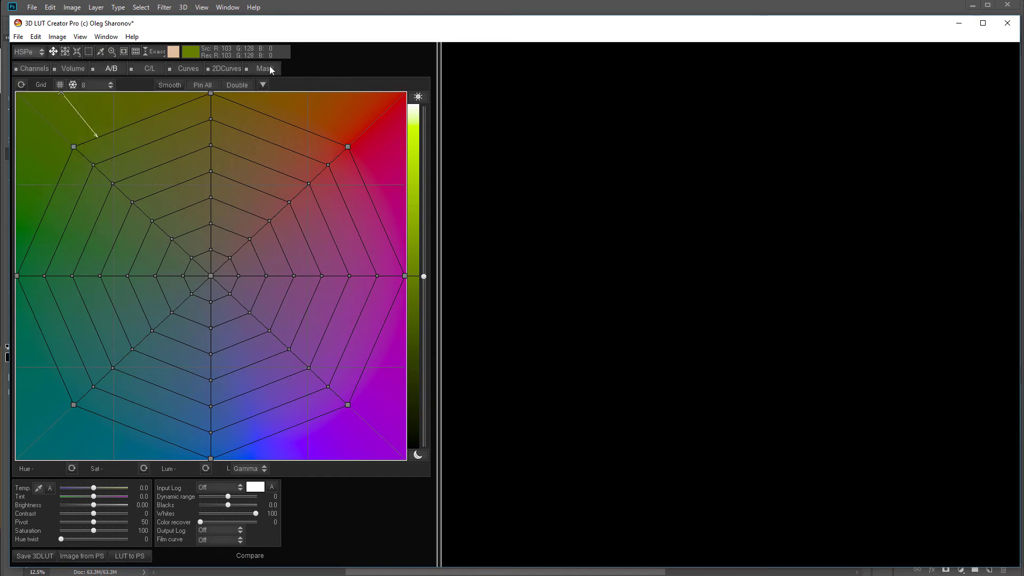
pyautogui.click(66, 66)
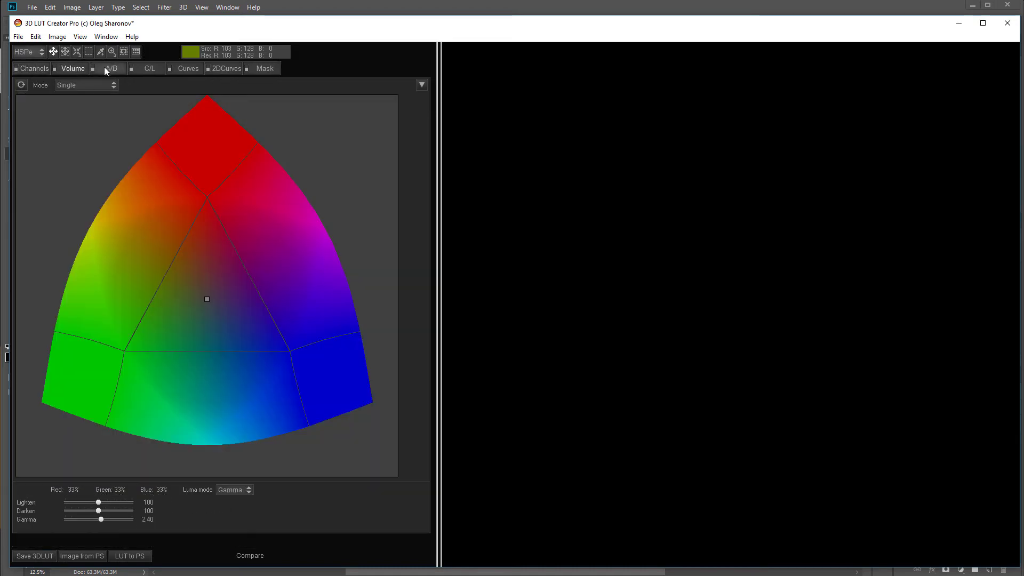
pyautogui.click(105, 67)
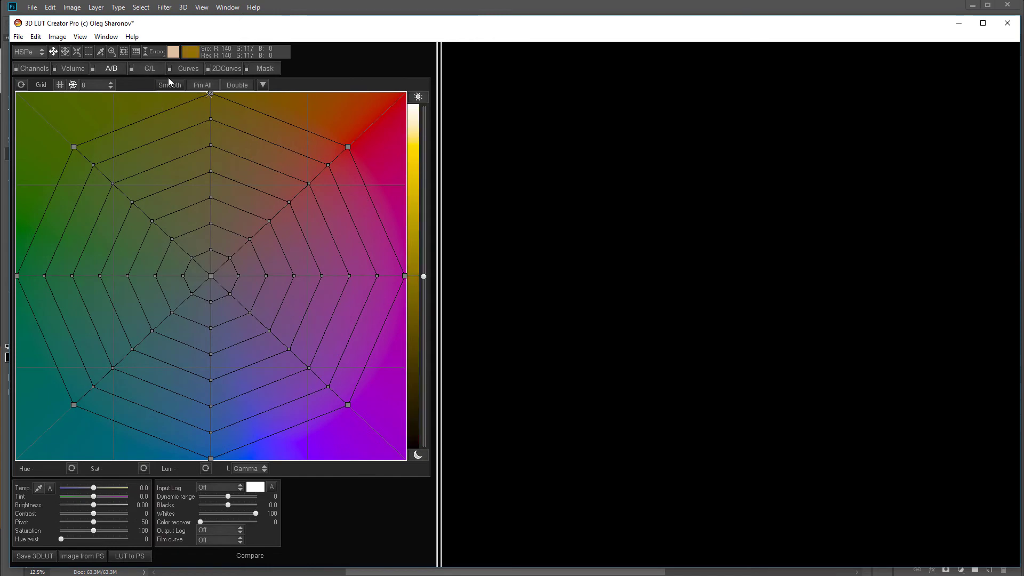
pyautogui.click(147, 66)
pyautogui.click(186, 68)
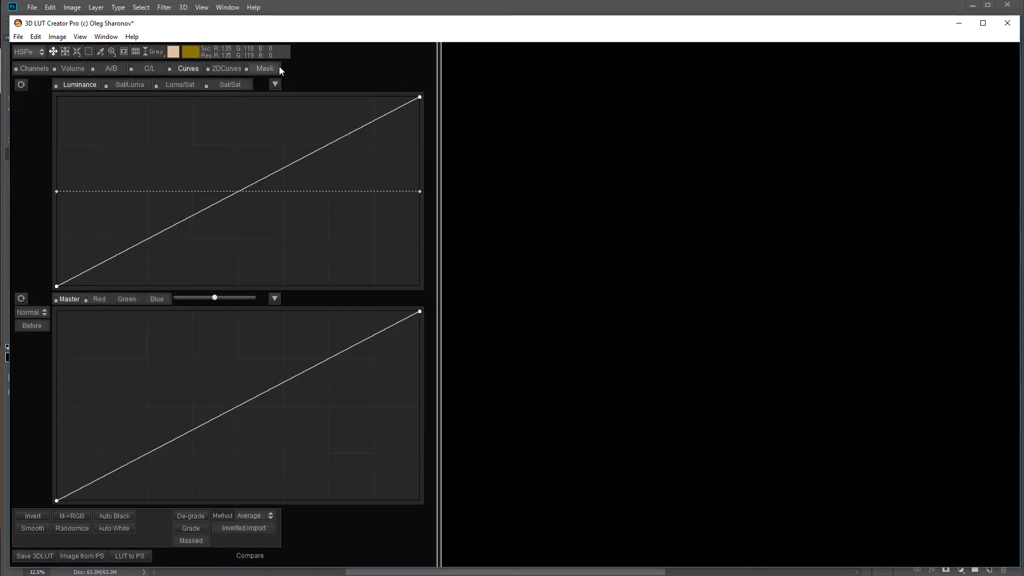
pyautogui.click(28, 68)
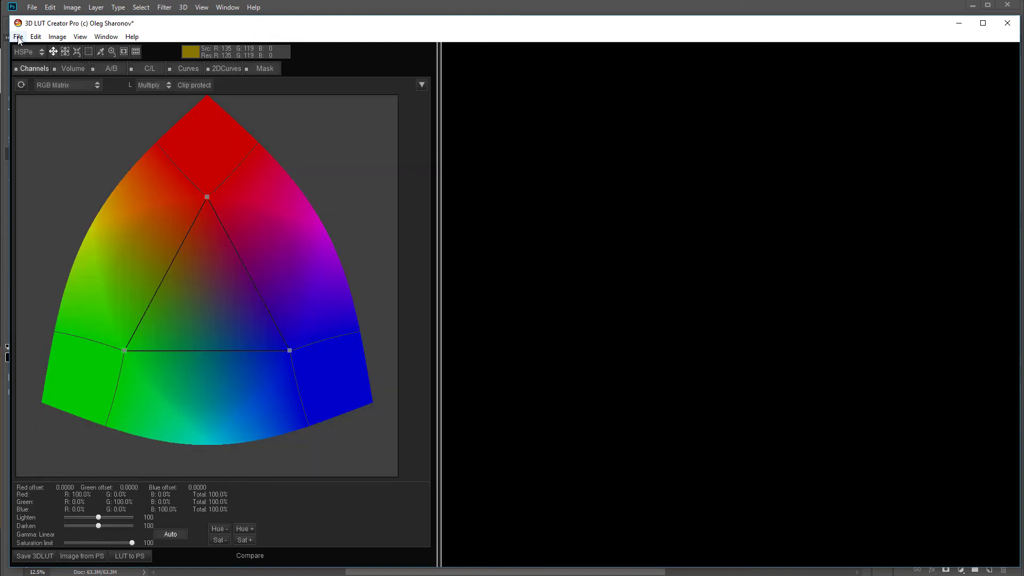
# Show the histogram in the Analyzer window, widen the window and place it over the empty image area.
pyautogui.click(58, 36)
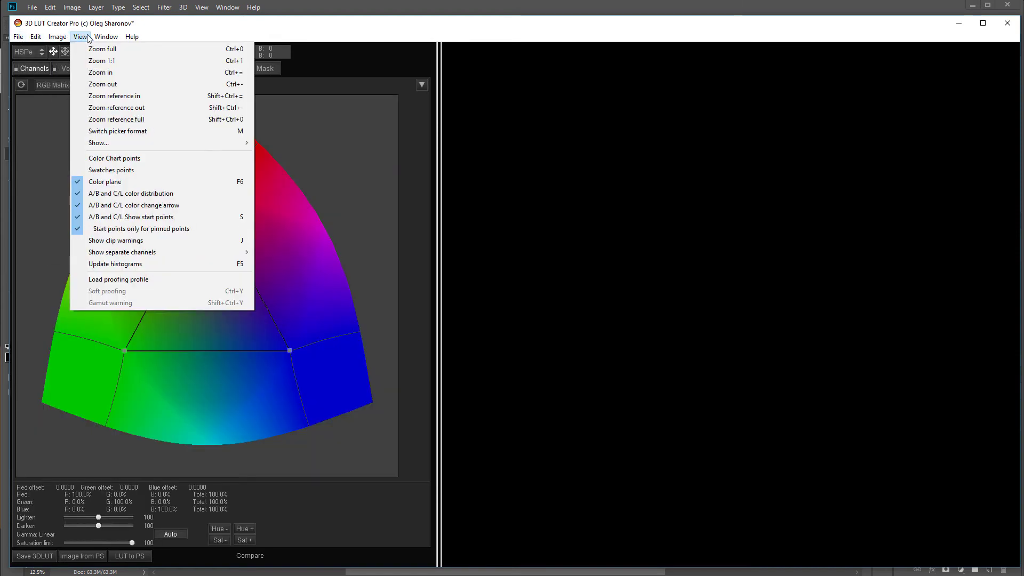
pyautogui.moveTo(107, 37)
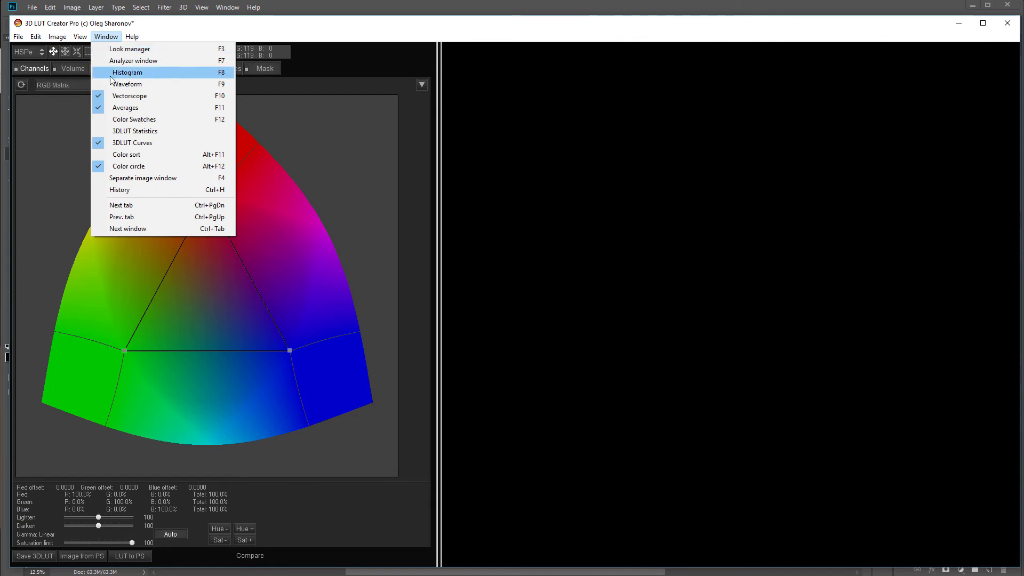
pyautogui.click(127, 72)
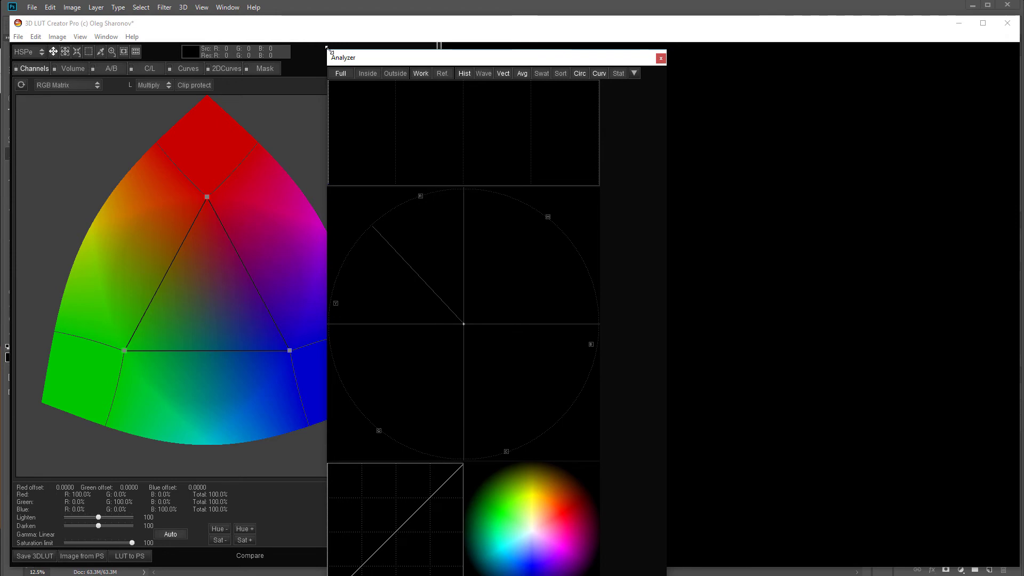
pyautogui.moveTo(700, 52)
pyautogui.mouseDown()
pyautogui.moveTo(712, 27)
pyautogui.moveTo(711, 51)
pyautogui.mouseUp()
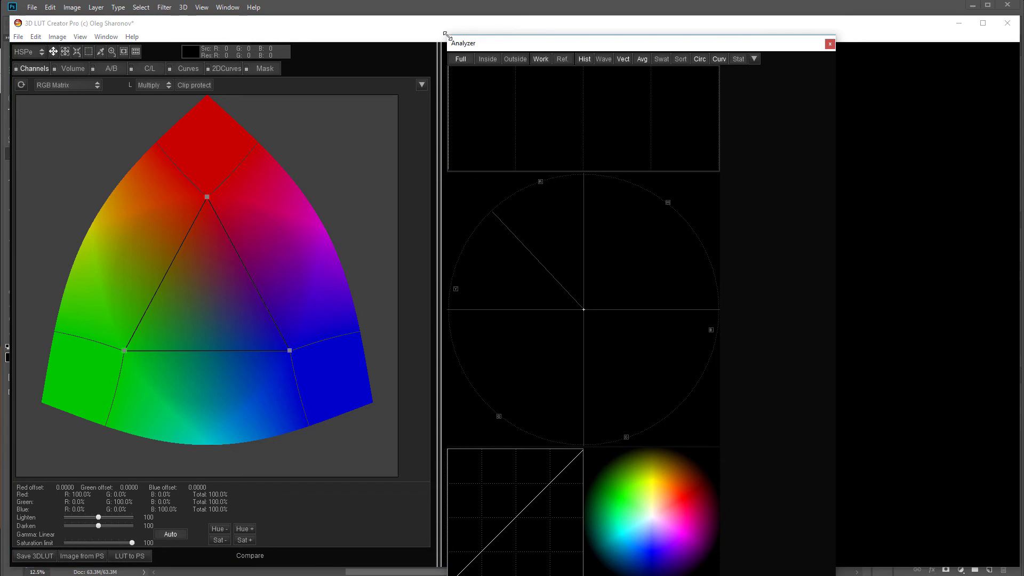
pyautogui.moveTo(447, 35); pyautogui.dragTo(328, 174)
pyautogui.moveTo(749, 188); pyautogui.dragTo(805, 57)
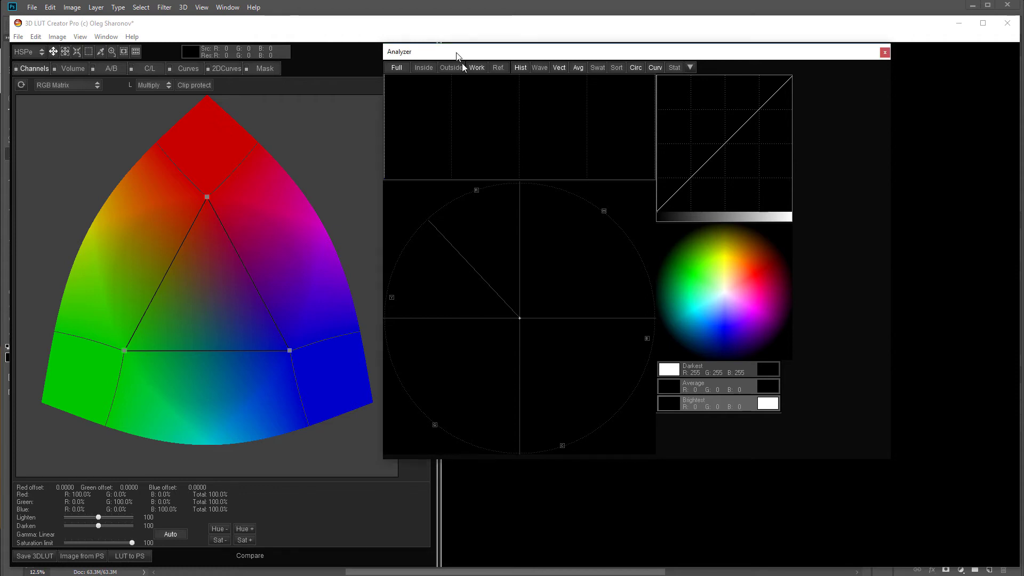
pyautogui.moveTo(462, 52); pyautogui.dragTo(526, 95)
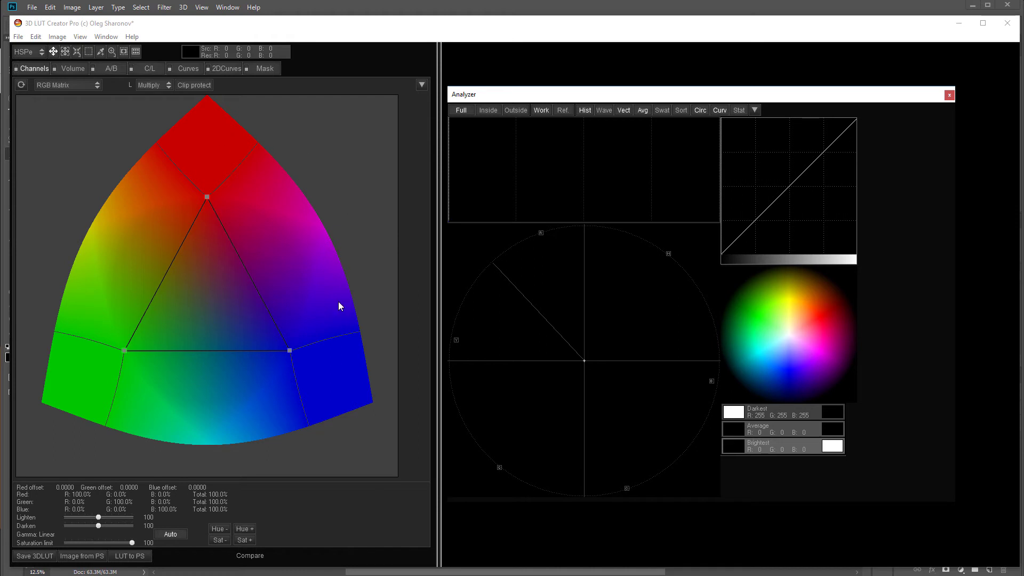
# Close the Analyzer window and return to the A/B color grid.
pyautogui.click(949, 96)
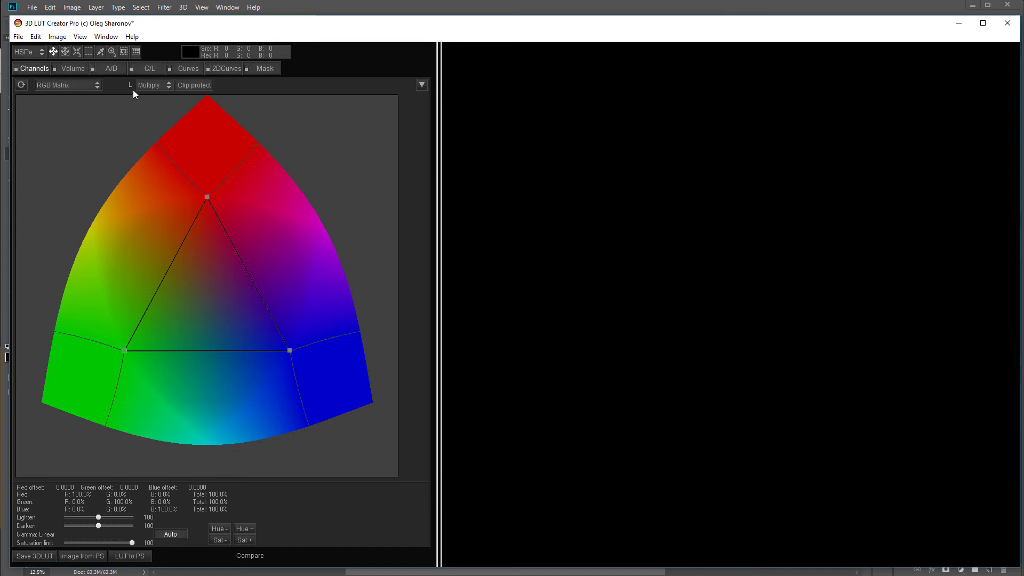
pyautogui.click(112, 70)
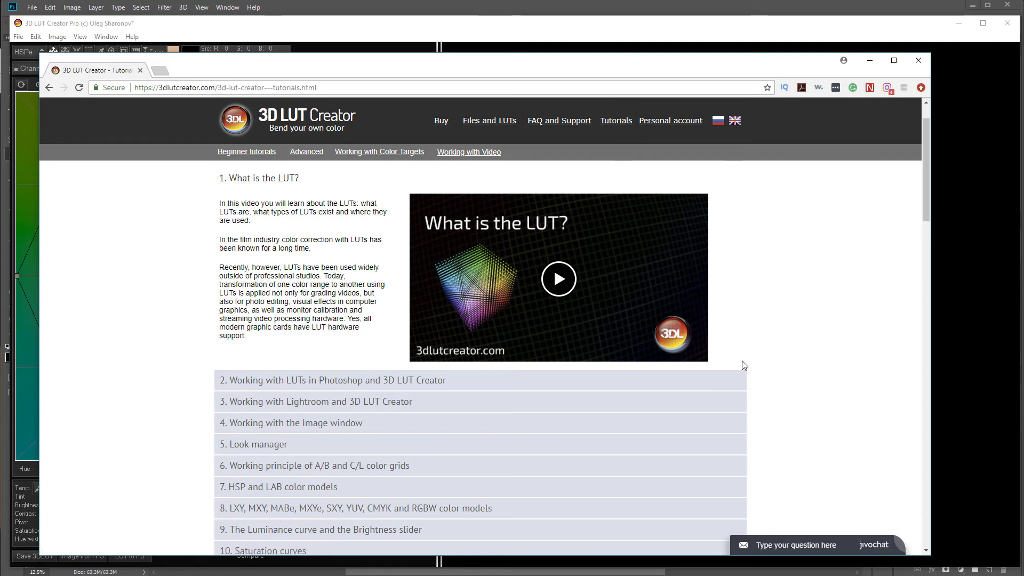
# Examine the beginner, advanced, color target and video lessons on the 3D LUT Creator tutorials web page.
pyautogui.scroll(-5, 743, 361)
pyautogui.scroll(3, 743, 361)
pyautogui.scroll(1, 744, 365)
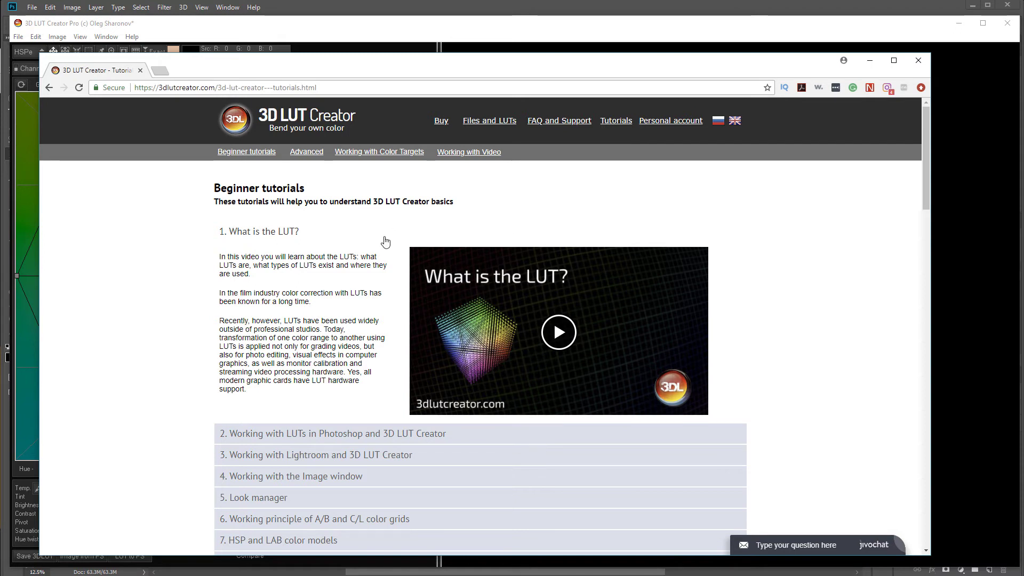
pyautogui.scroll(-3, 459, 343)
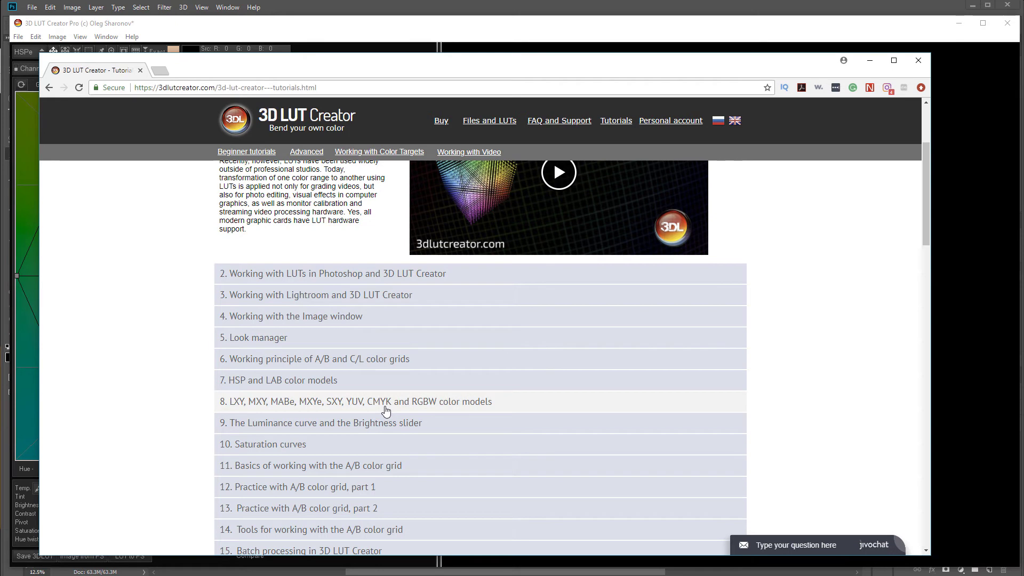
pyautogui.scroll(-1, 308, 369)
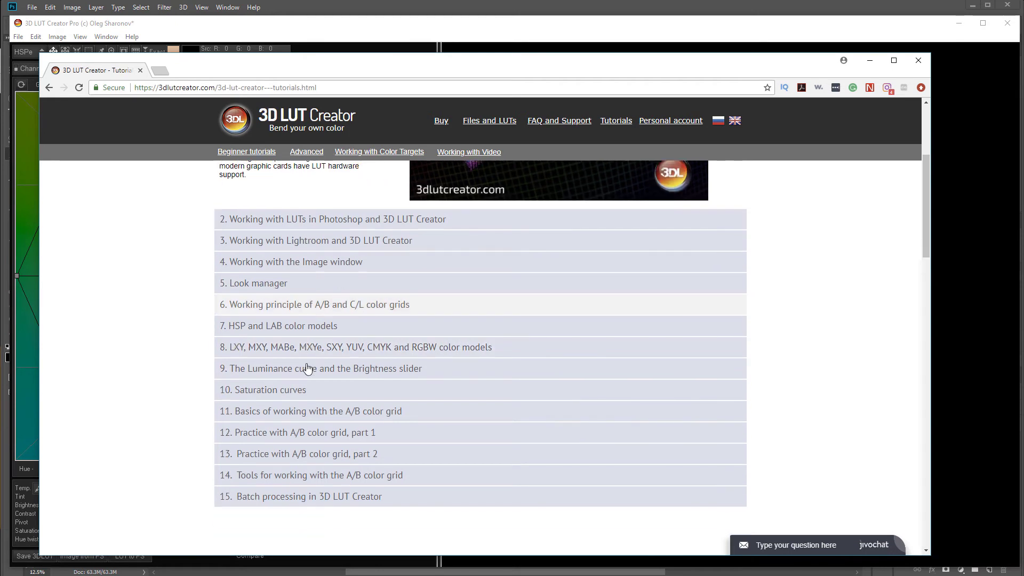
pyautogui.scroll(-2, 307, 368)
pyautogui.scroll(-3, 438, 320)
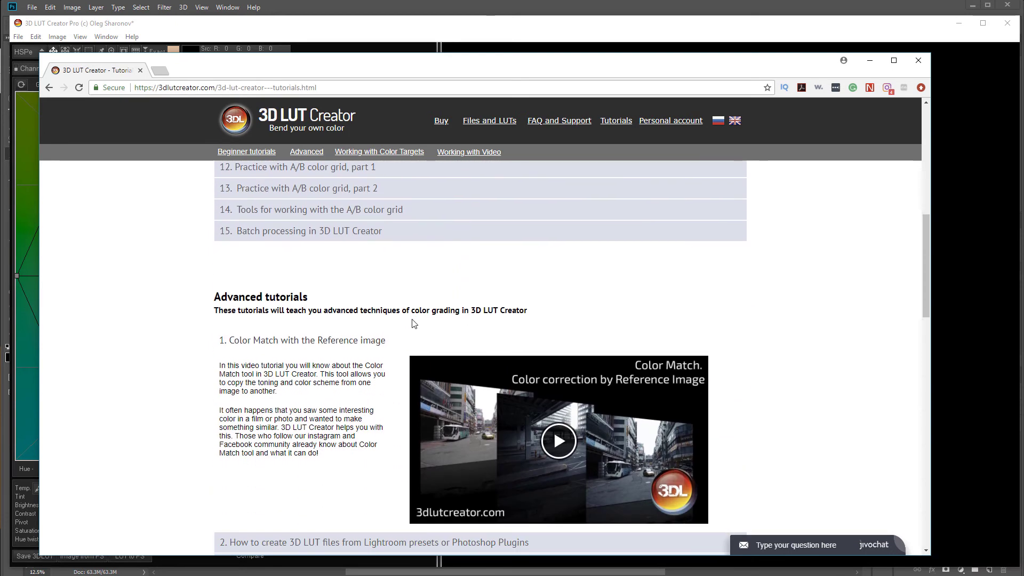
pyautogui.scroll(-3, 414, 320)
pyautogui.scroll(-2, 291, 300)
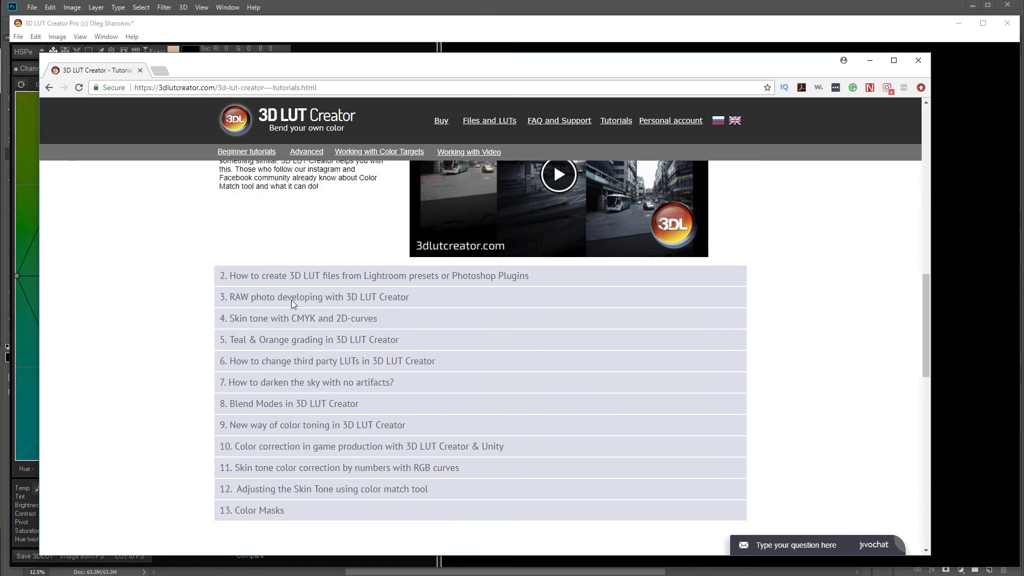
pyautogui.scroll(-1, 291, 299)
pyautogui.scroll(-5, 509, 373)
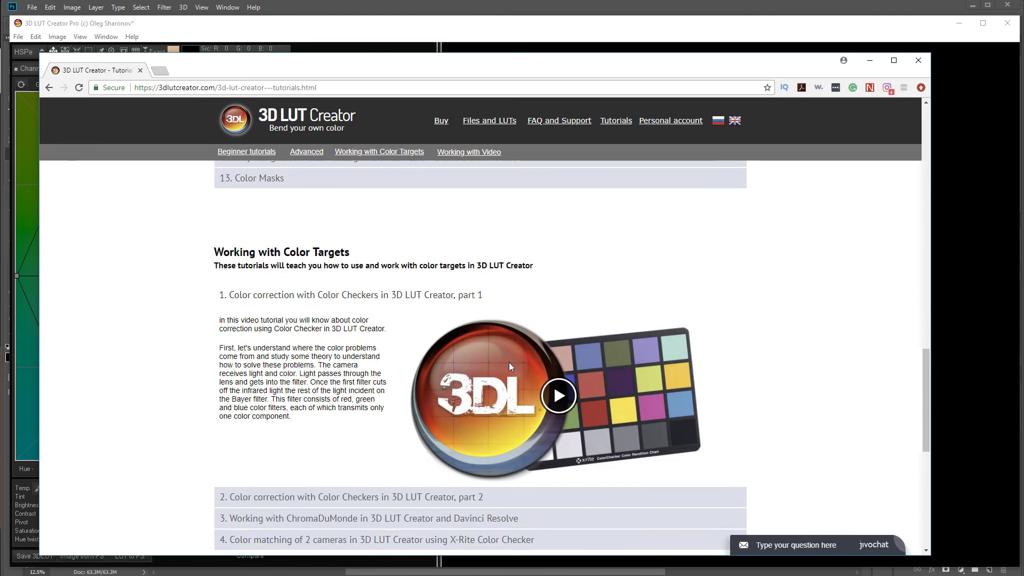
pyautogui.scroll(-3, 510, 366)
pyautogui.scroll(-3, 472, 281)
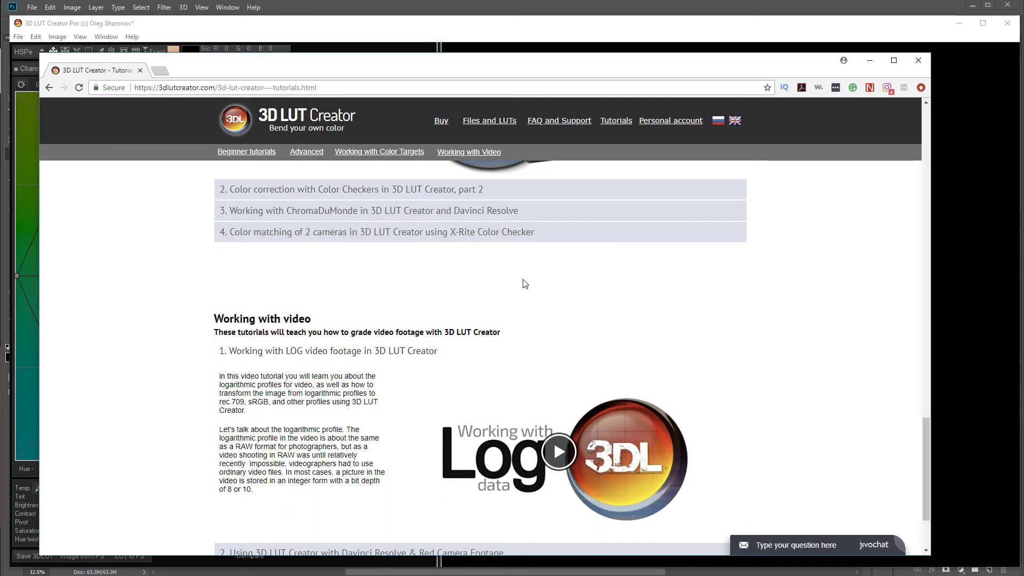
pyautogui.scroll(-2, 561, 333)
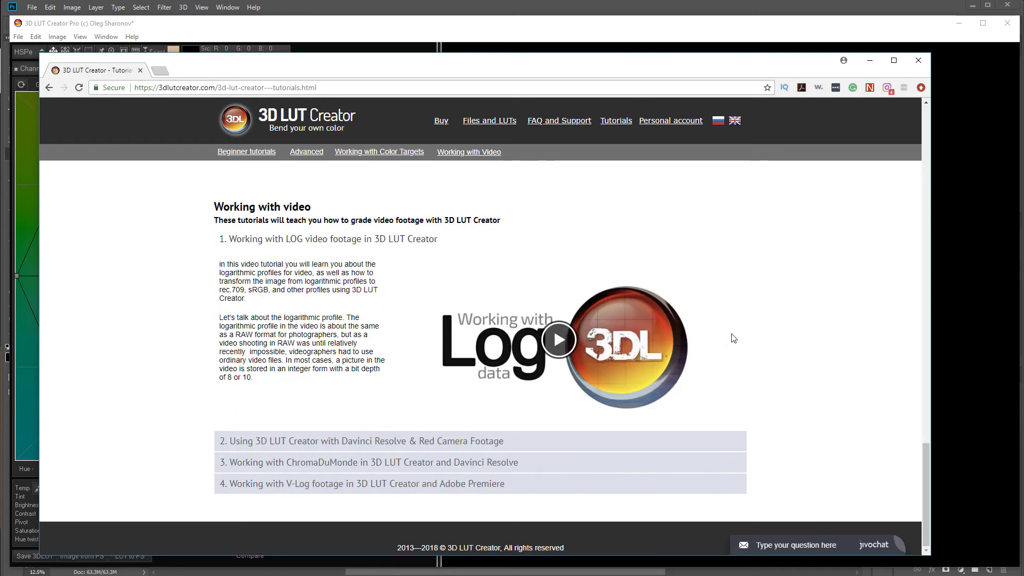
# Go back to the beginner tutorials list, then minimize the browser to return to 3D LUT Creator.
pyautogui.scroll(15, 730, 341)
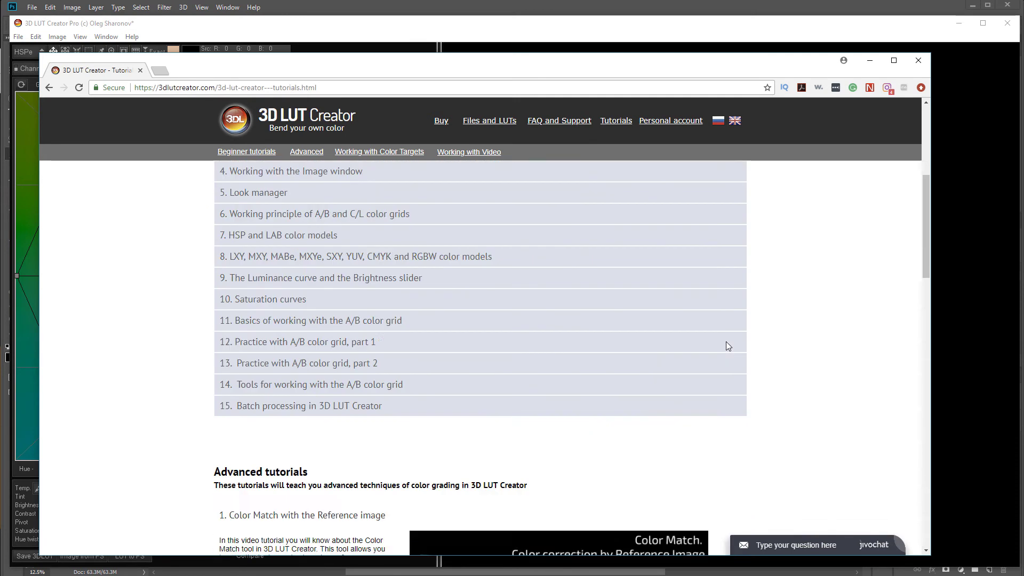
pyautogui.scroll(5, 727, 346)
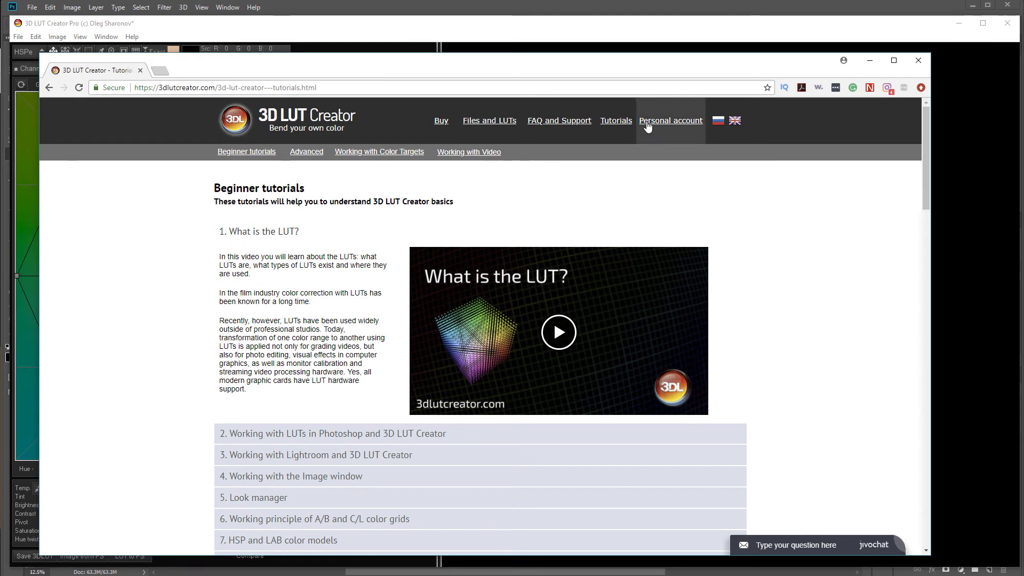
pyautogui.scroll(-3, 297, 319)
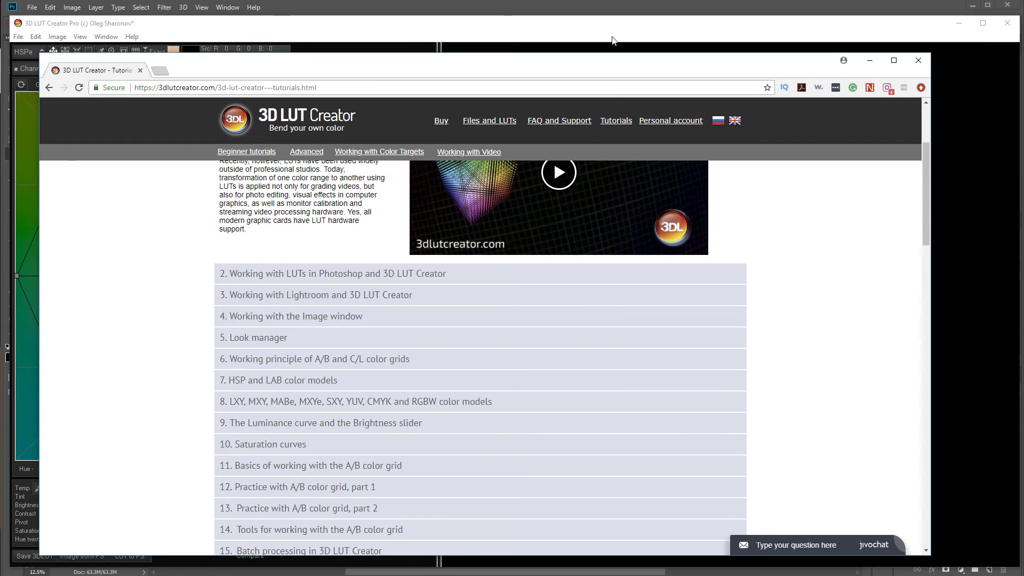
pyautogui.press('super+Down')
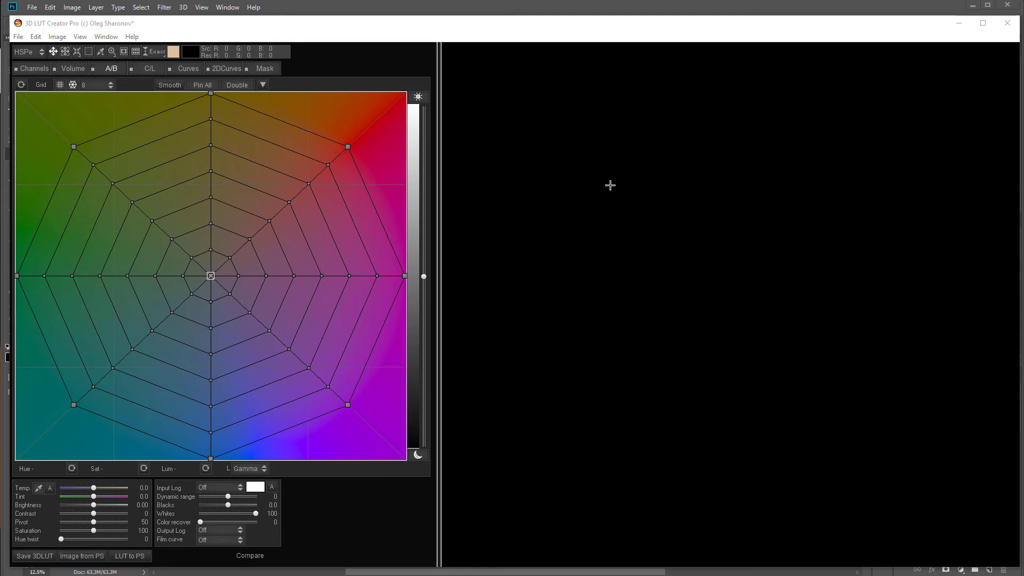
# Make the A/B grid area slightly narrower by moving the divider between it and the image area.
pyautogui.click(610, 185)
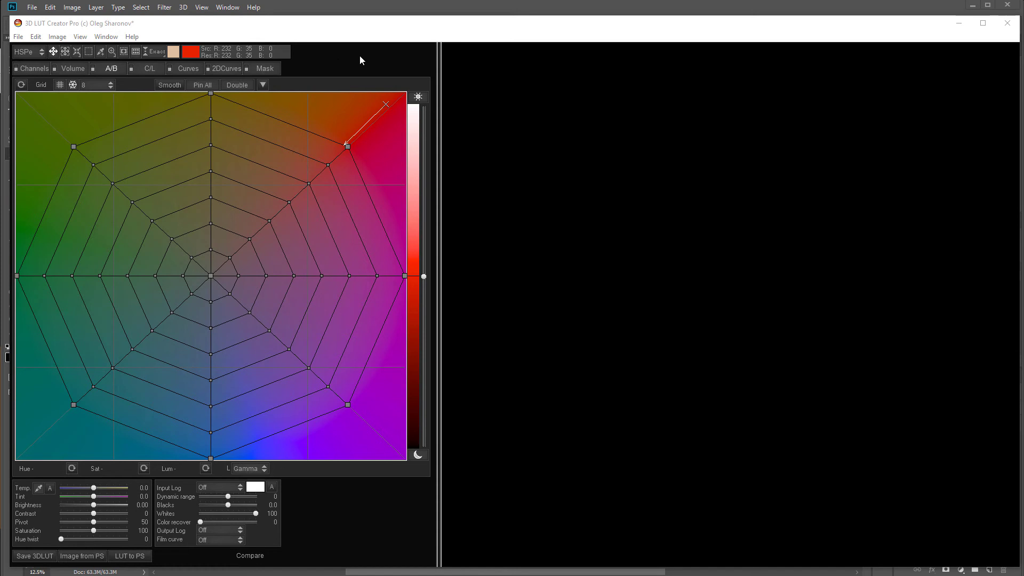
pyautogui.moveTo(439, 247); pyautogui.dragTo(414, 252)
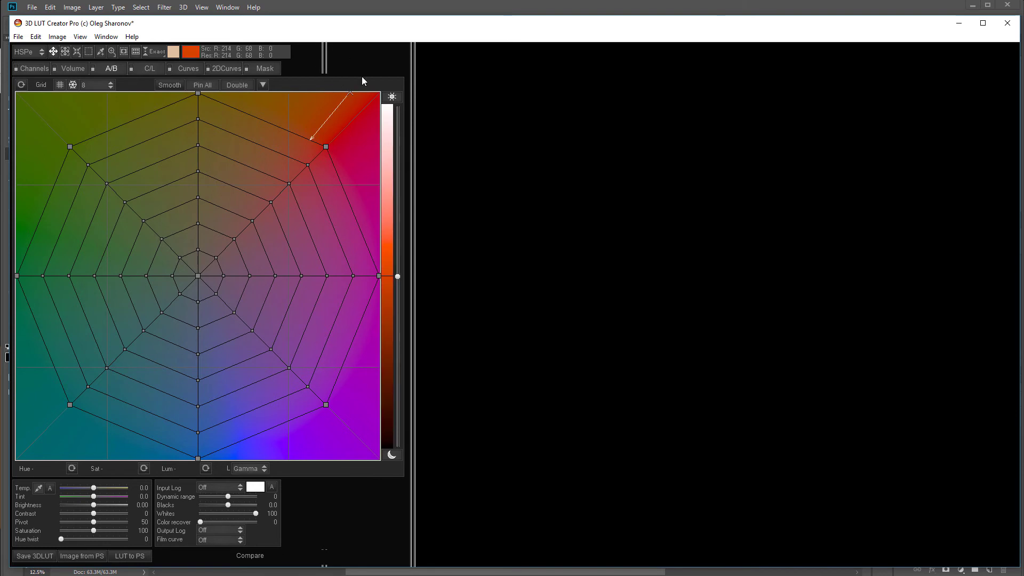
pyautogui.moveTo(413, 343)
pyautogui.mouseDown()
pyautogui.moveTo(379, 344)
pyautogui.moveTo(427, 348)
pyautogui.mouseUp()
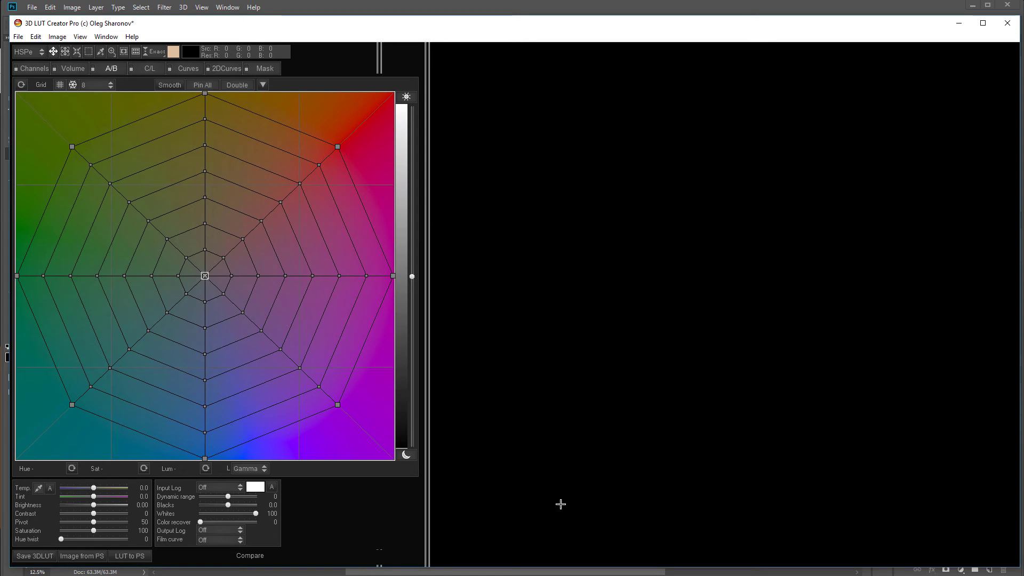
# Close 3D LUT Creator to return to Photoshop and collapse the document properties.
pyautogui.hotkey('alt', 'F4')
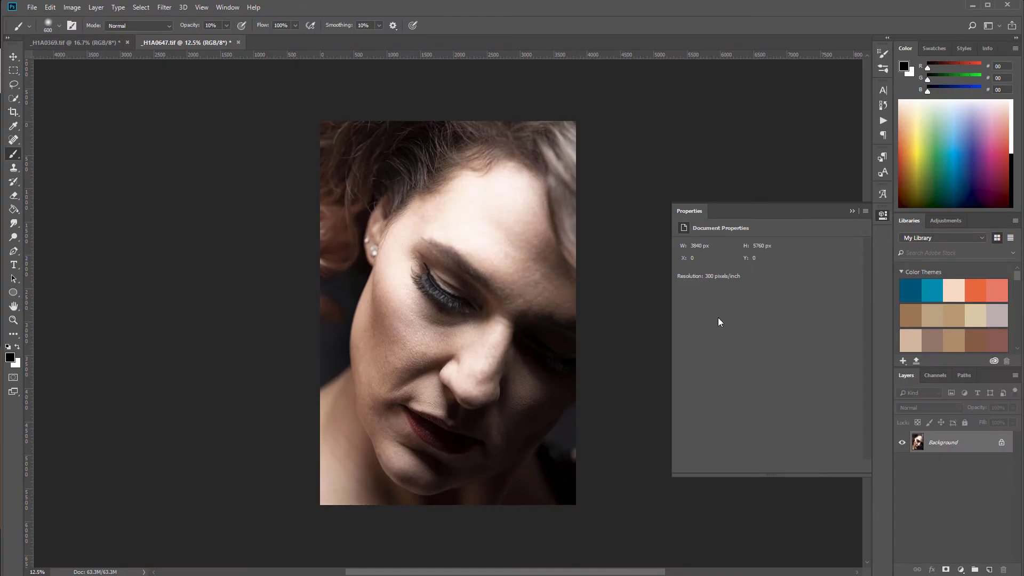
pyautogui.click(883, 215)
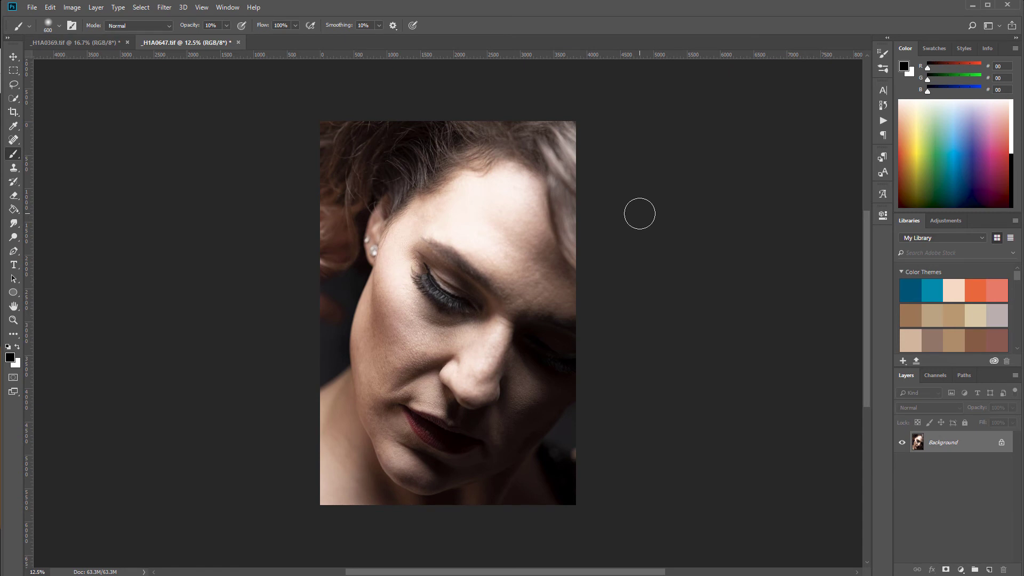
pyautogui.click(162, 8)
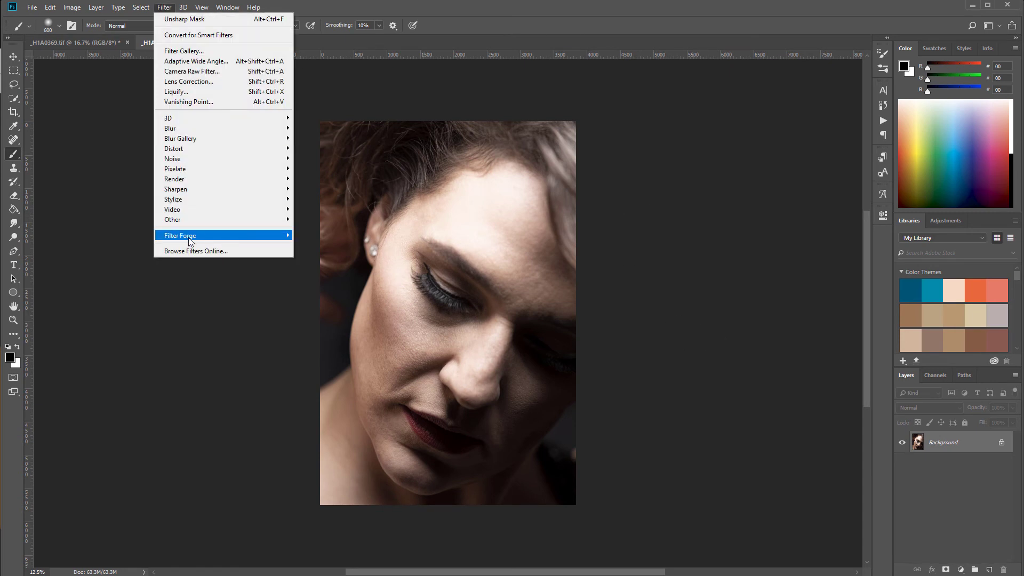
pyautogui.click(722, 333)
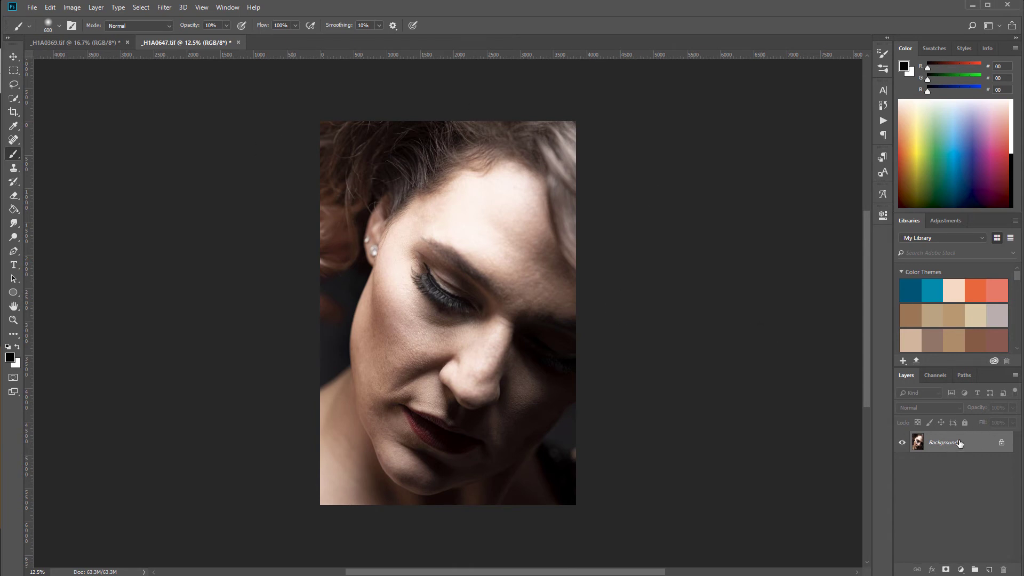
pyautogui.click(163, 7)
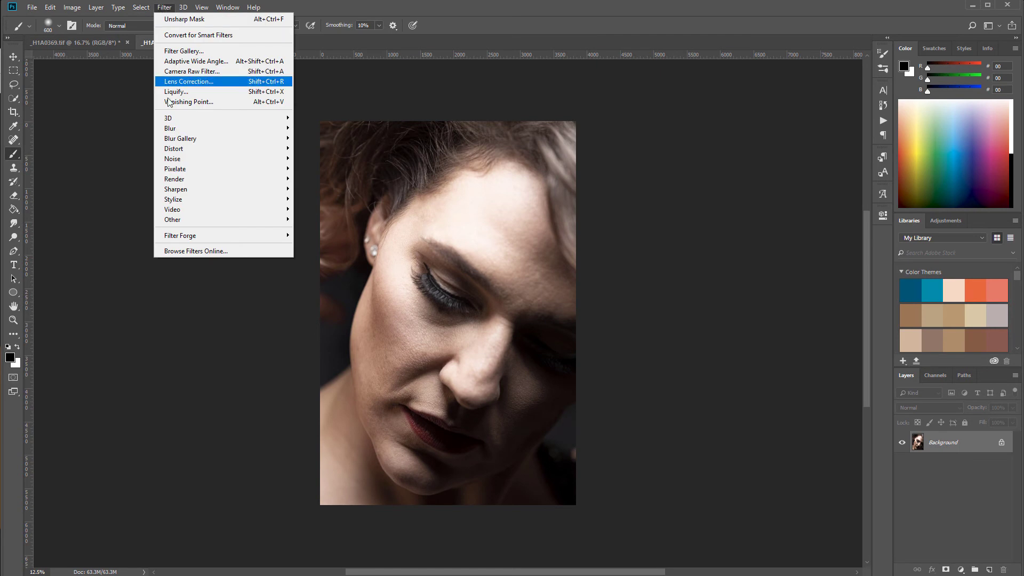
pyautogui.moveTo(221, 237)
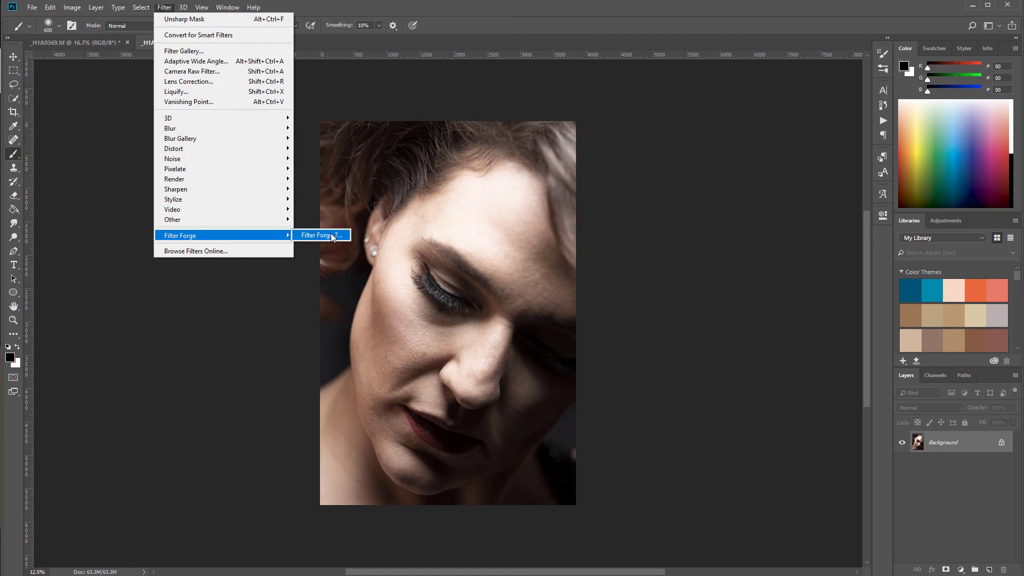
pyautogui.click(610, 246)
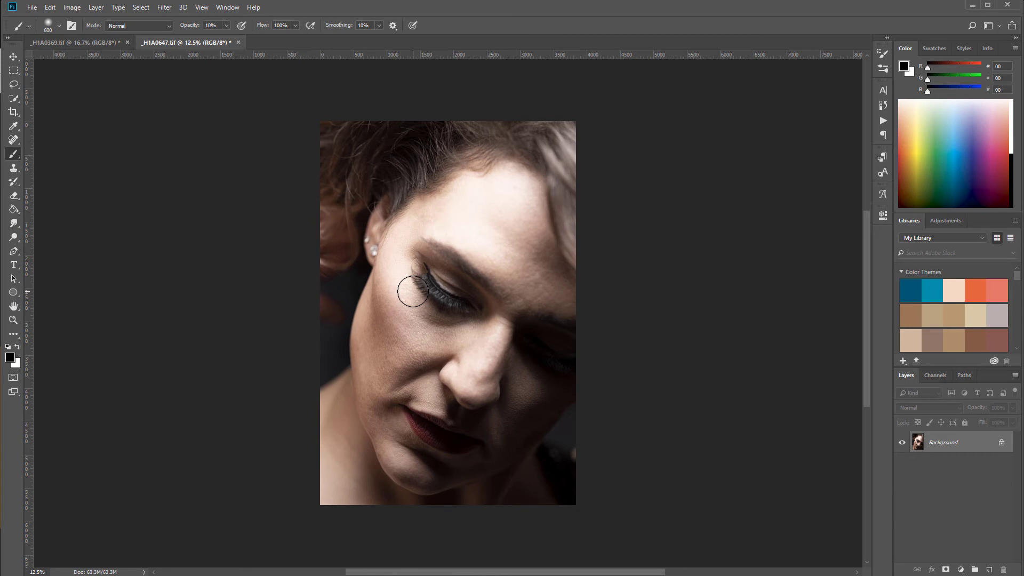
# Add a Curves adjustment layer above the portrait and lower the RGB white point to output 0.
pyautogui.click(961, 569)
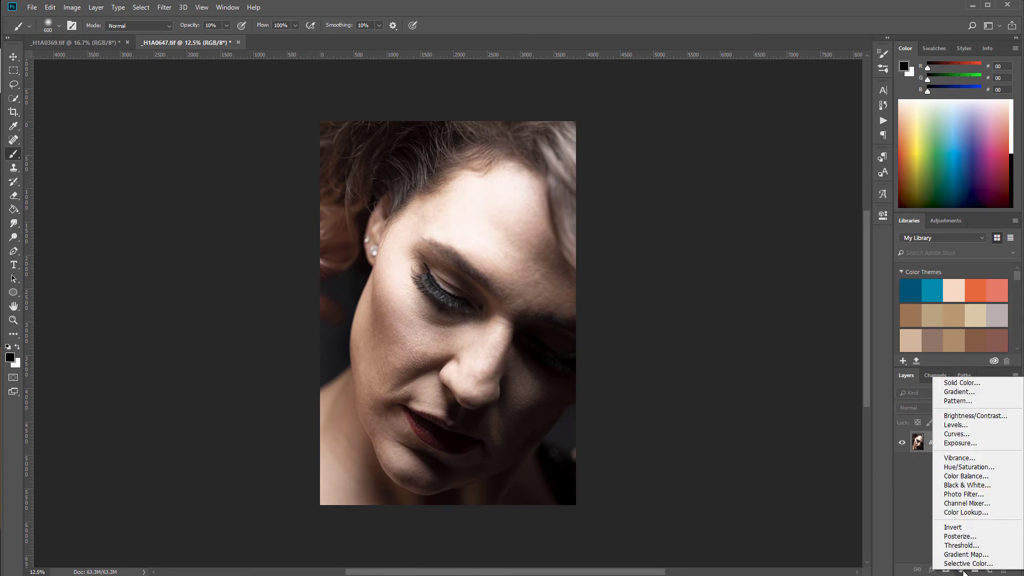
pyautogui.click(967, 434)
pyautogui.moveTo(844, 271); pyautogui.dragTo(861, 510)
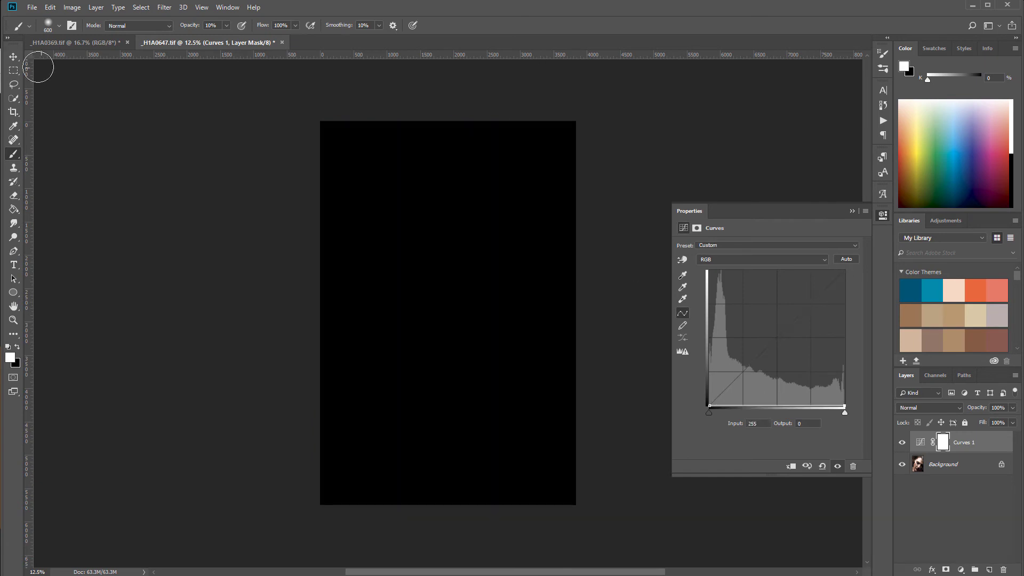
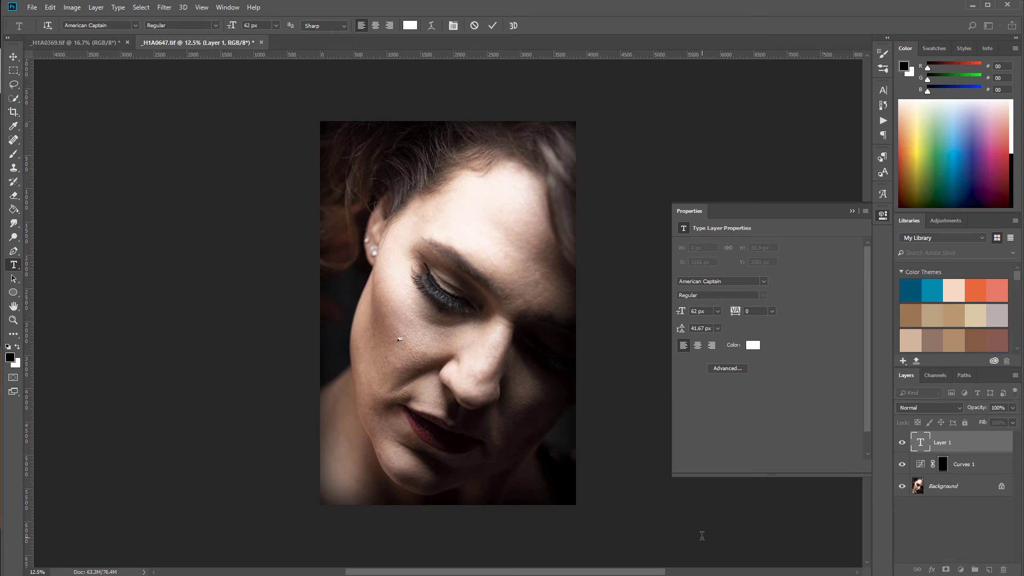
# Enter the white text LUT on the portrait, enlarge it strongly, and move it to the photo's lower-right corner.
pyautogui.write('LUT')
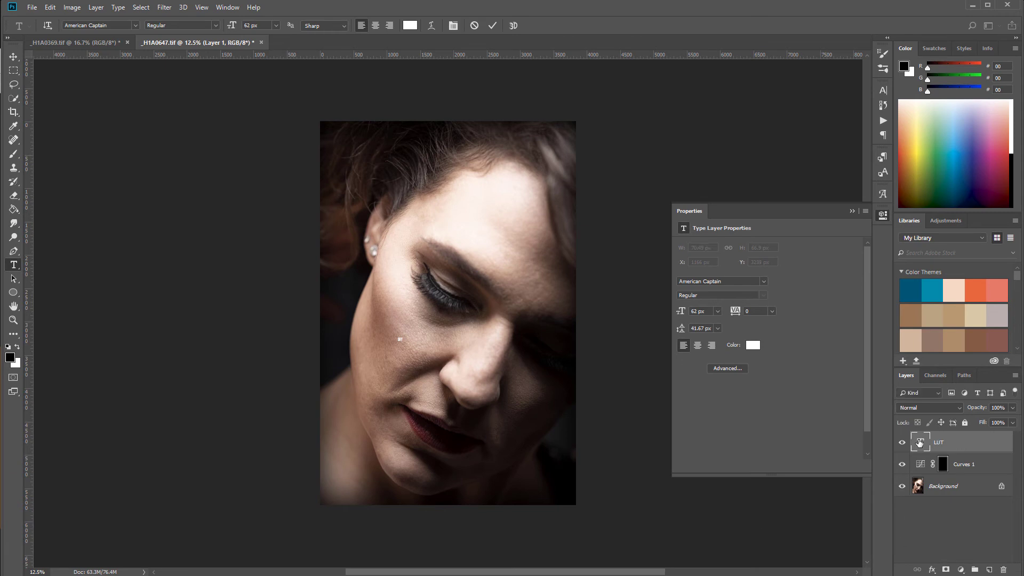
pyautogui.moveTo(234, 26); pyautogui.dragTo(493, 32)
pyautogui.click(14, 56)
pyautogui.moveTo(440, 341); pyautogui.dragTo(529, 485)
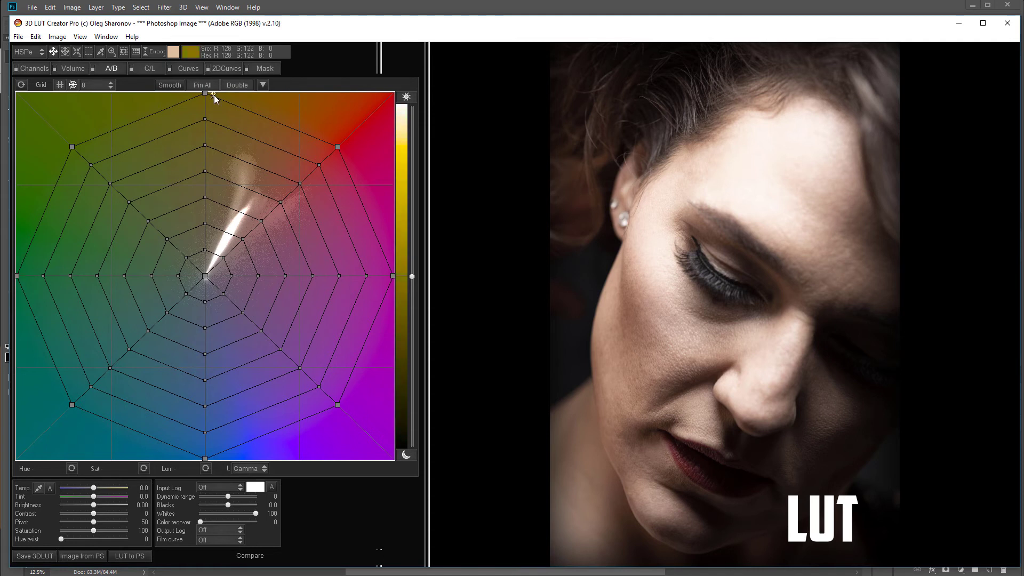
# Pull the upper outer points of the A/B grid together into the orange-red skin tone sector.
pyautogui.moveTo(72, 146); pyautogui.dragTo(211, 122)
pyautogui.moveTo(337, 146); pyautogui.dragTo(254, 125)
pyautogui.moveTo(391, 278); pyautogui.dragTo(310, 159)
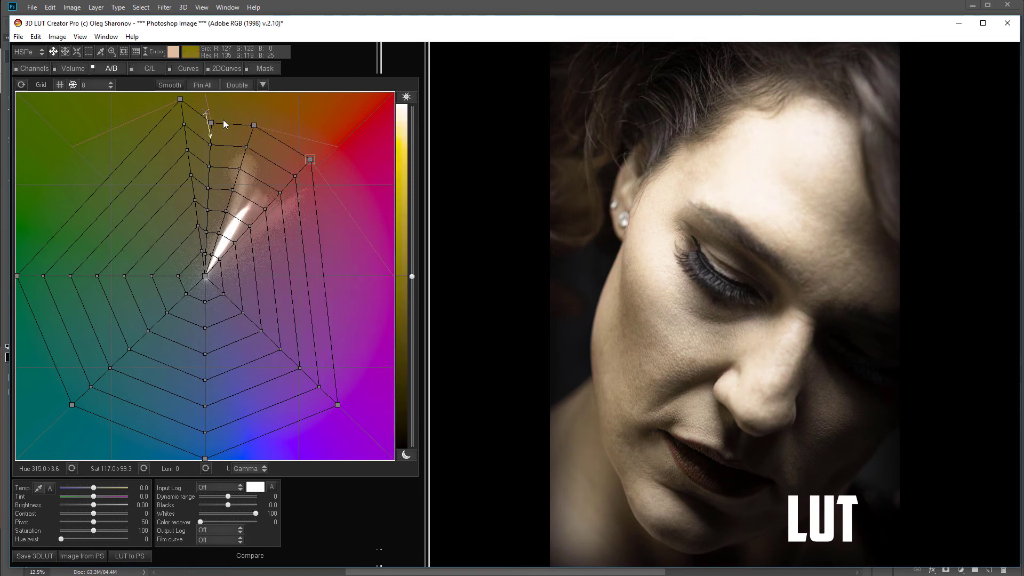
pyautogui.moveTo(211, 122); pyautogui.dragTo(250, 113)
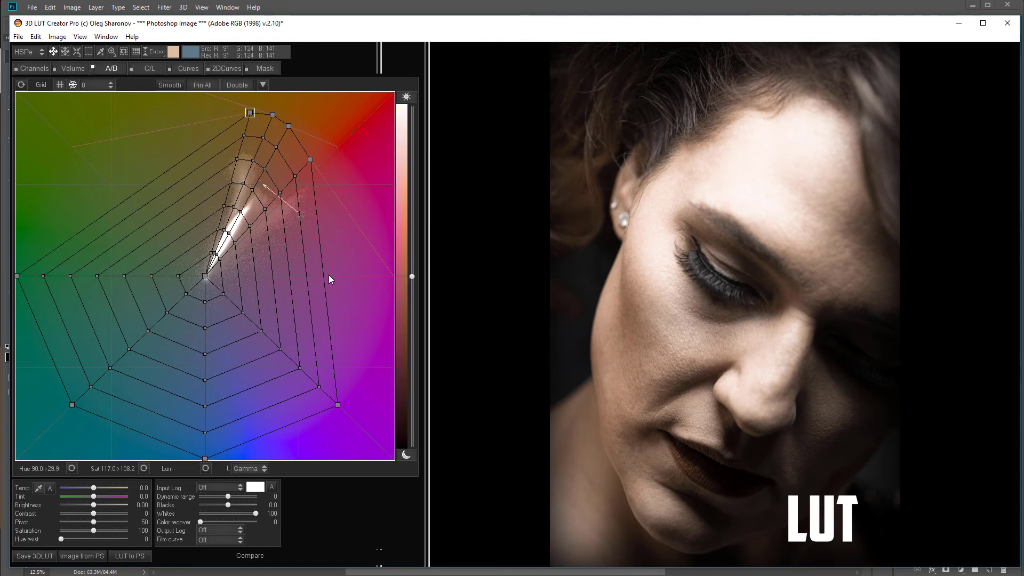
# Gather the remaining outer A/B grid points and one orange point around the blue sector, and send the LUT to Photoshop.
pyautogui.moveTo(337, 405); pyautogui.dragTo(237, 450)
pyautogui.moveTo(73, 406); pyautogui.dragTo(189, 449)
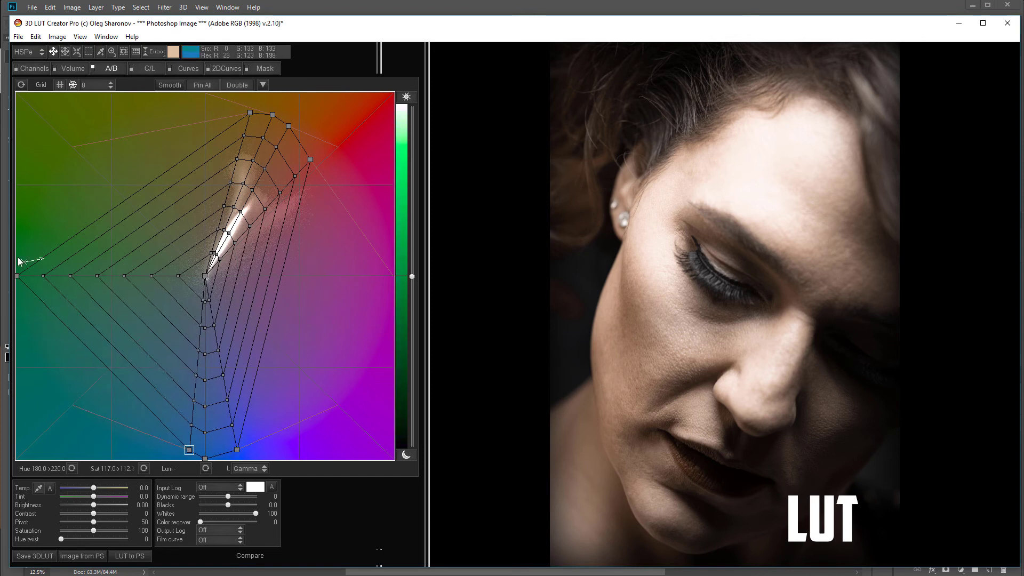
pyautogui.moveTo(16, 276); pyautogui.dragTo(173, 439)
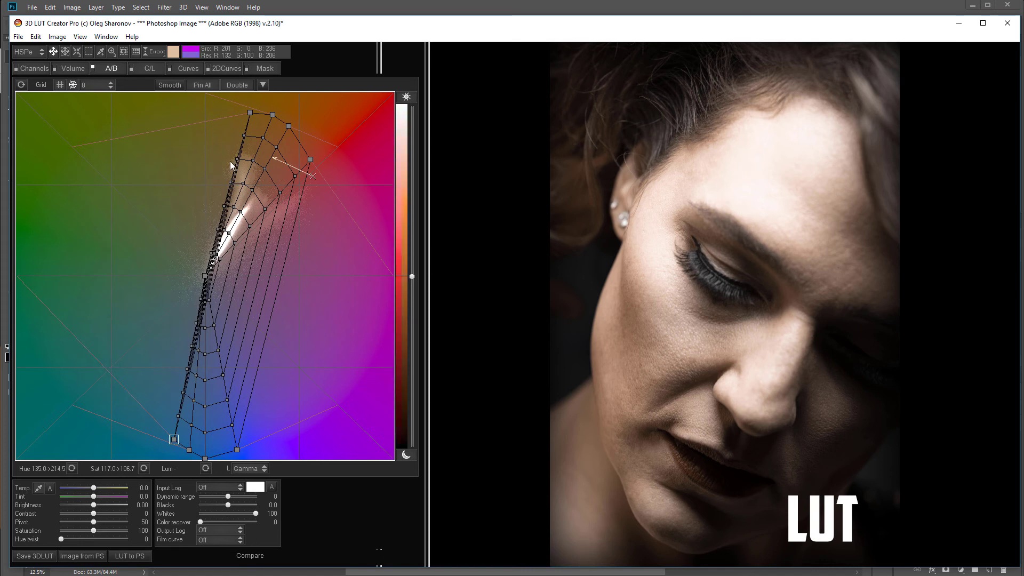
pyautogui.moveTo(72, 147); pyautogui.dragTo(161, 437)
pyautogui.moveTo(273, 114); pyautogui.dragTo(151, 432)
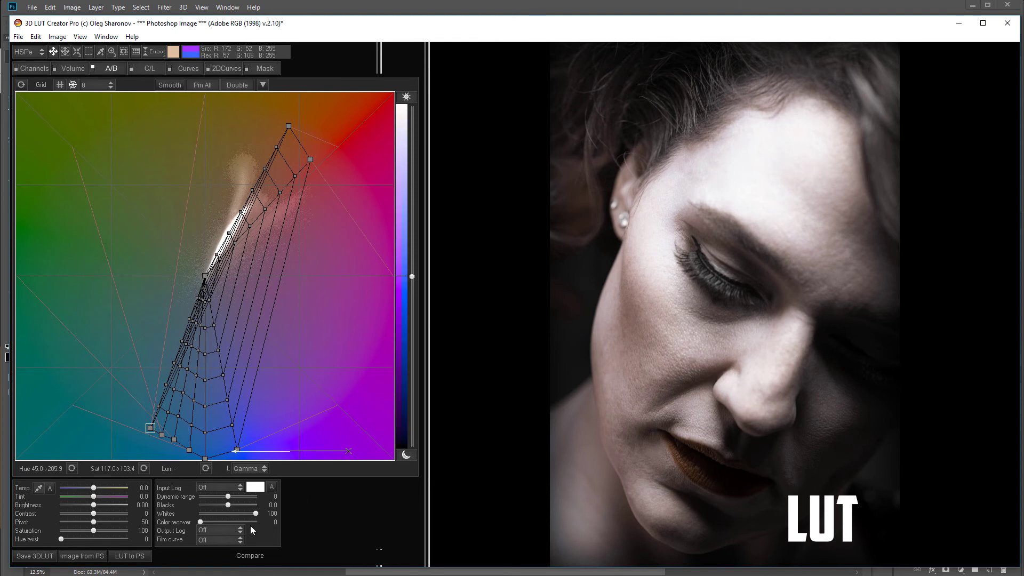
pyautogui.click(124, 557)
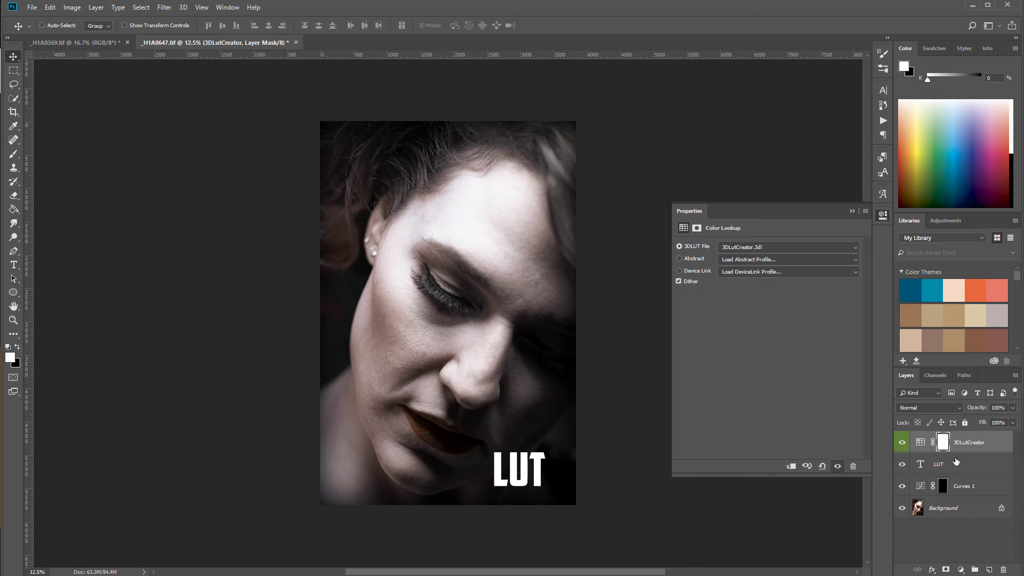
# Hide the Curves 1 and LUT text layers and toggle the 3DLutCreator layer off and on to compare the grading.
pyautogui.click(903, 487)
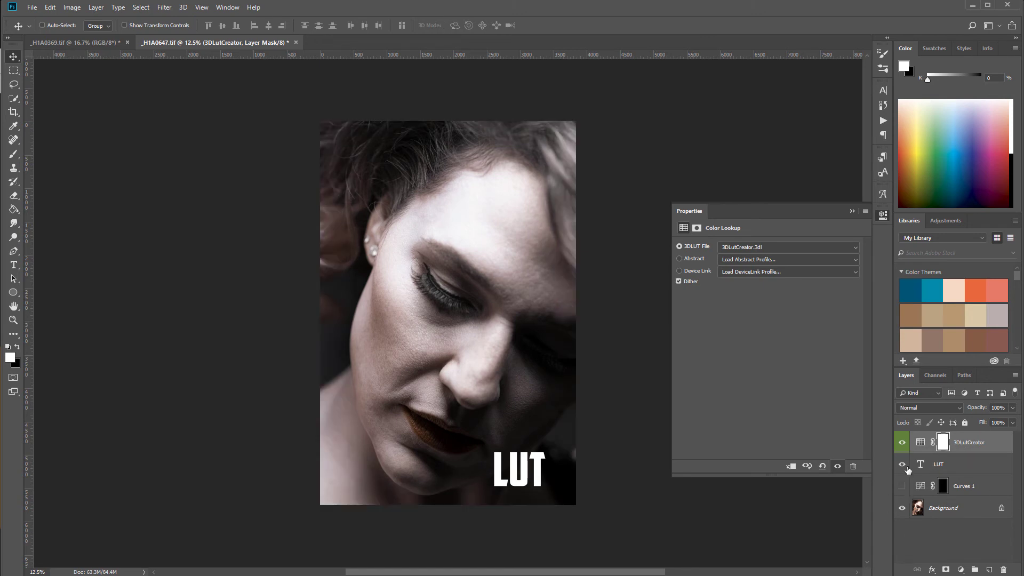
pyautogui.click(905, 466)
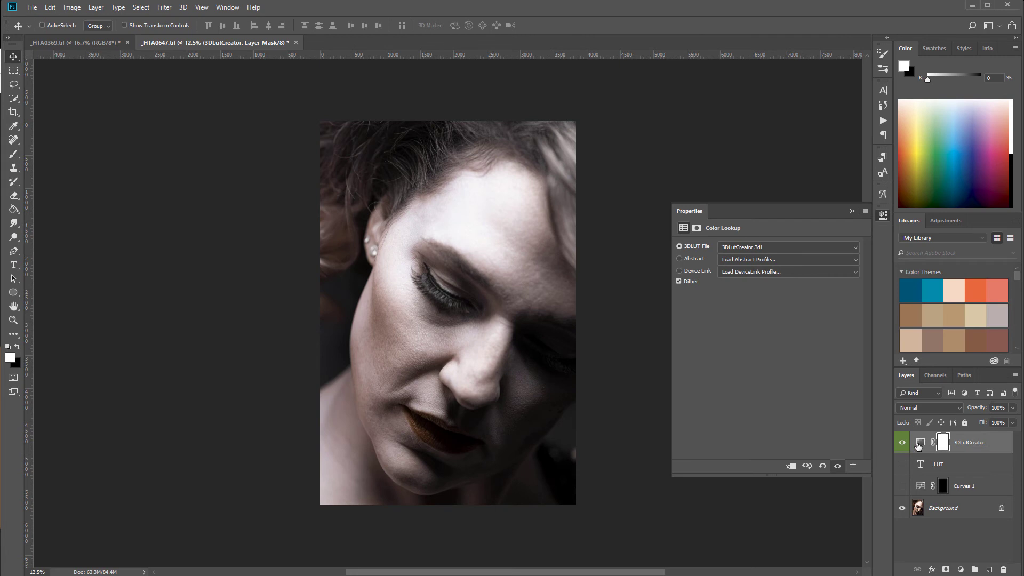
pyautogui.click(903, 445)
pyautogui.click(903, 444)
# Set the 3DLutCreator layer's opacity to 41% and show the LUT text and Curves 1 layers again.
pyautogui.click(1013, 408)
pyautogui.moveTo(1013, 421); pyautogui.dragTo(952, 423)
pyautogui.click(1014, 409)
pyautogui.click(902, 464)
pyautogui.click(901, 486)
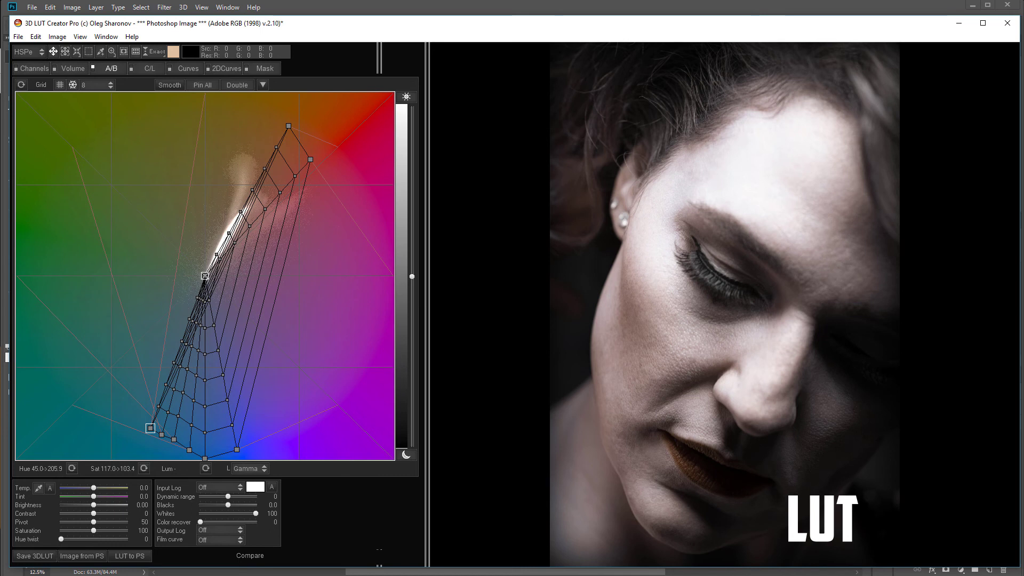
# Reset the A/B grid in 3D LUT Creator and view the Channels and Volume modules before returning to A/B.
pyautogui.click(22, 85)
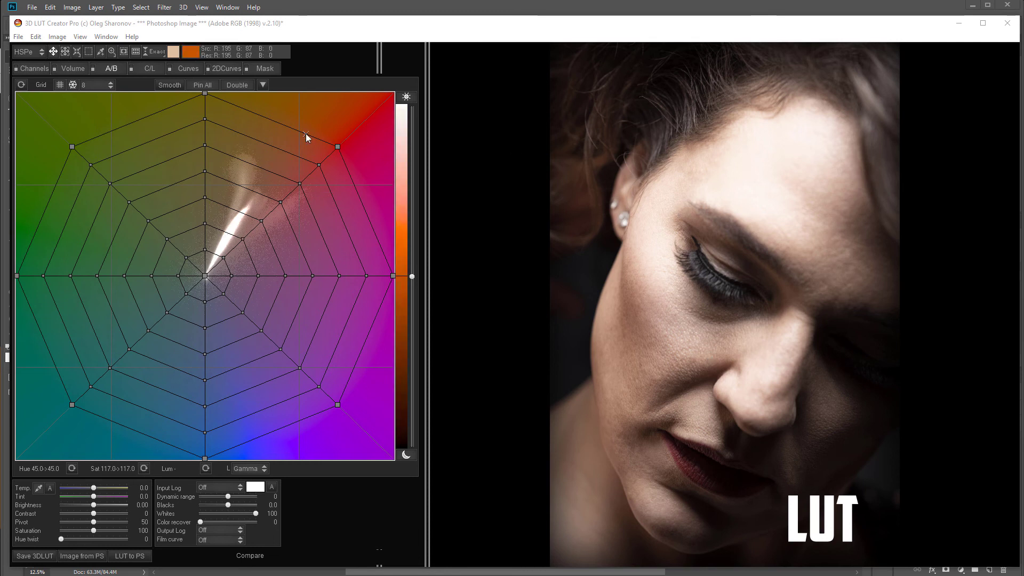
pyautogui.click(27, 67)
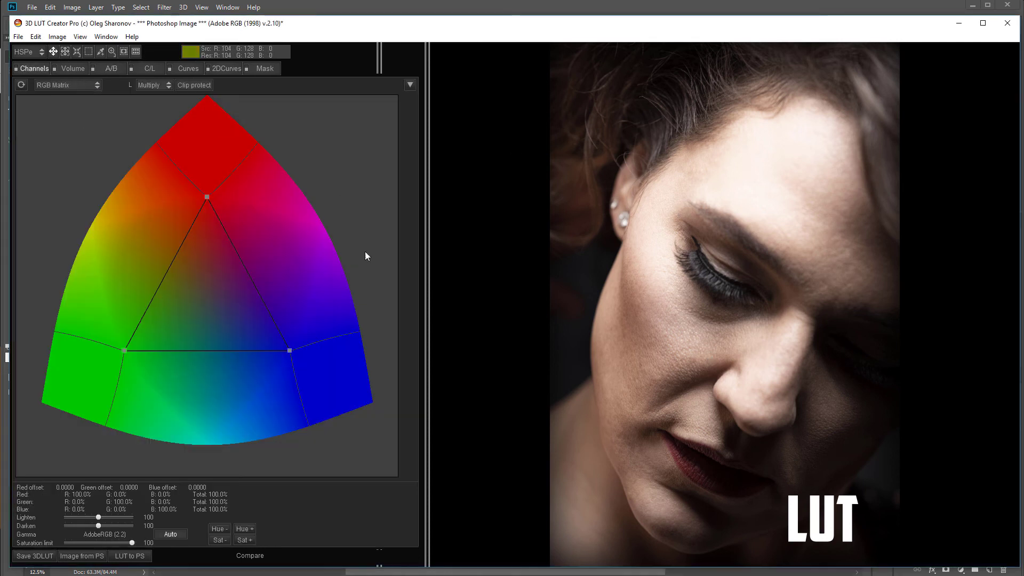
pyautogui.click(65, 65)
pyautogui.click(121, 70)
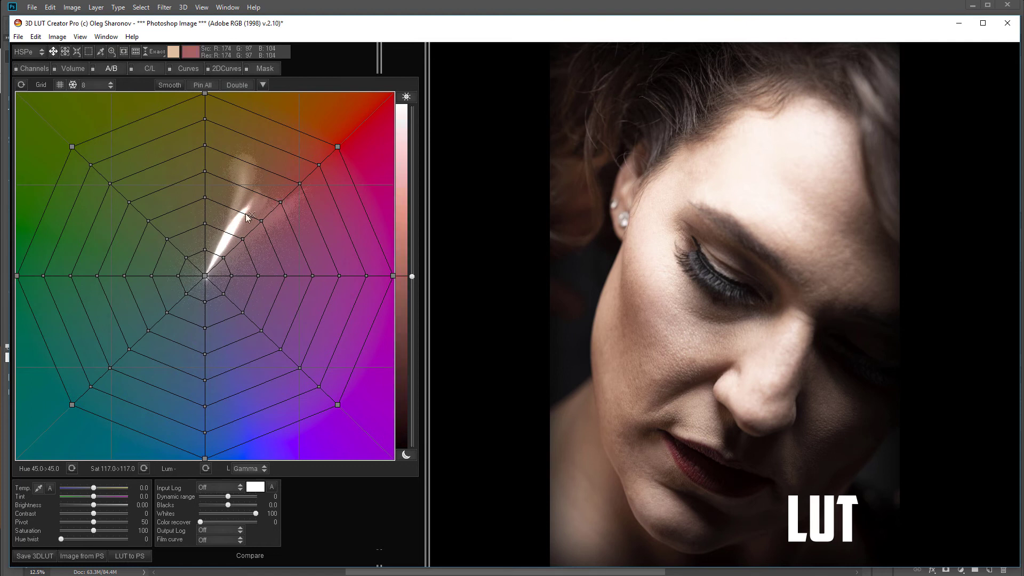
# Set the A/B grid to 32 divisions and select three neighbouring points in the pink-red area.
pyautogui.click(104, 84)
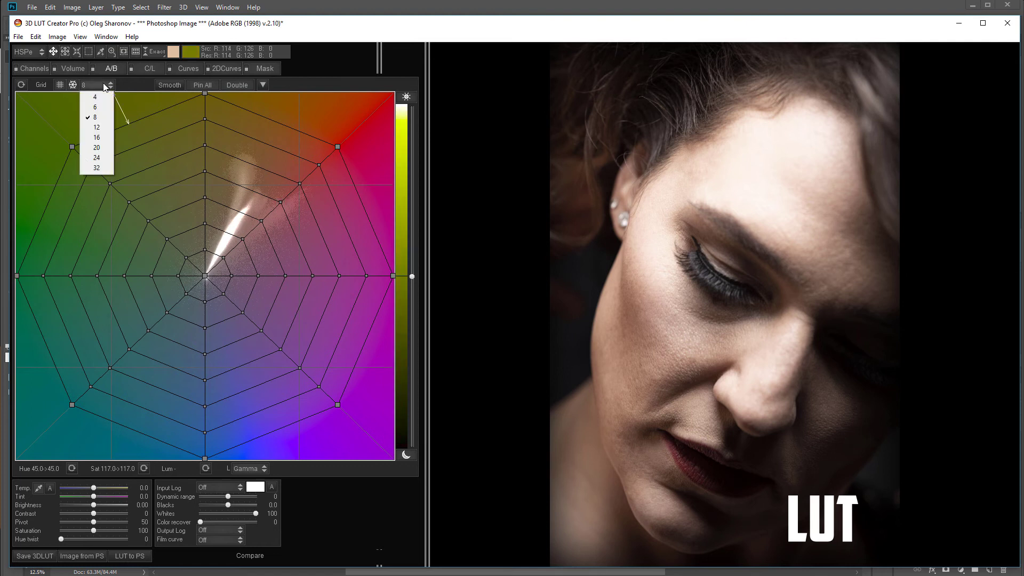
pyautogui.click(101, 167)
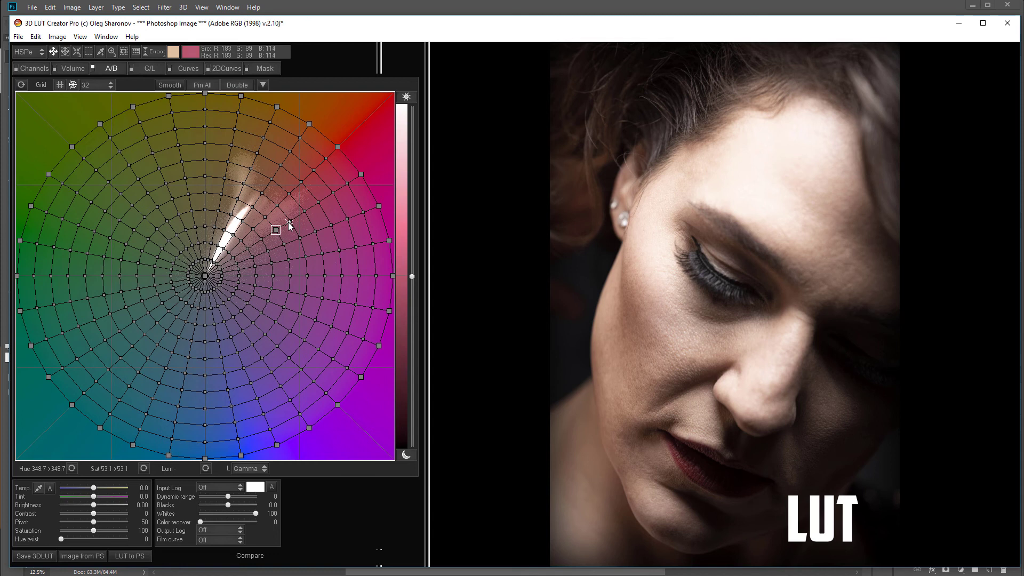
pyautogui.click(261, 239)
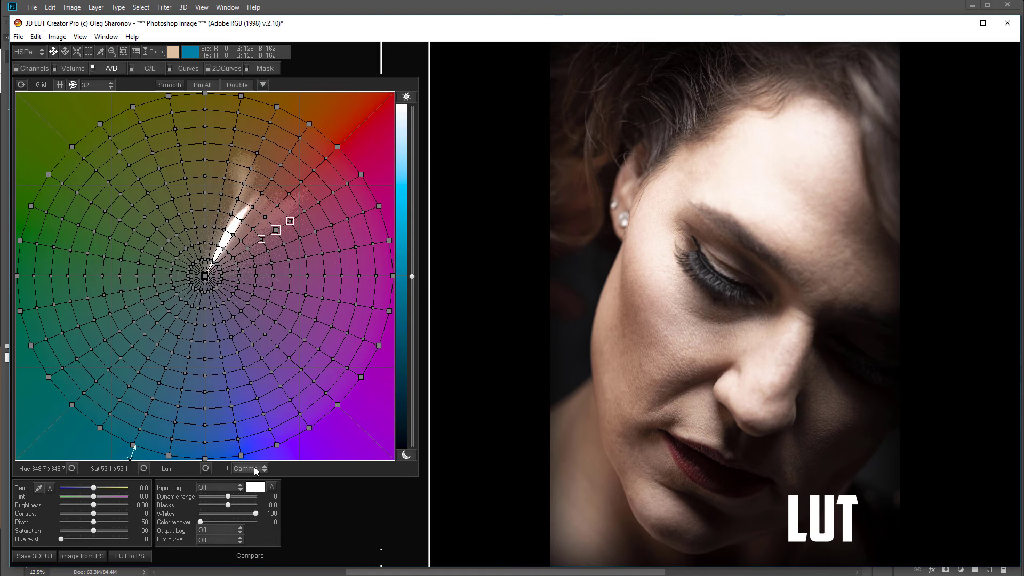
# Try shifting the saturation and luminance of the selected points, and switch the A/B grid to the double view.
pyautogui.moveTo(274, 230)
pyautogui.mouseDown()
pyautogui.moveTo(205, 279)
pyautogui.moveTo(368, 173)
pyautogui.moveTo(201, 261)
pyautogui.moveTo(299, 209)
pyautogui.moveTo(267, 230)
pyautogui.moveTo(276, 234)
pyautogui.mouseUp()
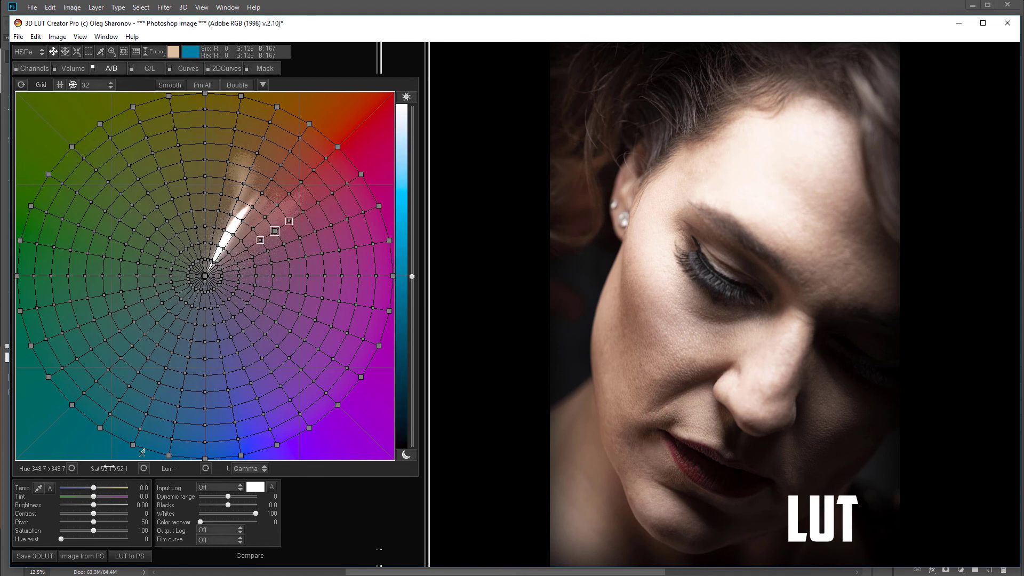
pyautogui.moveTo(107, 467); pyautogui.dragTo(184, 469)
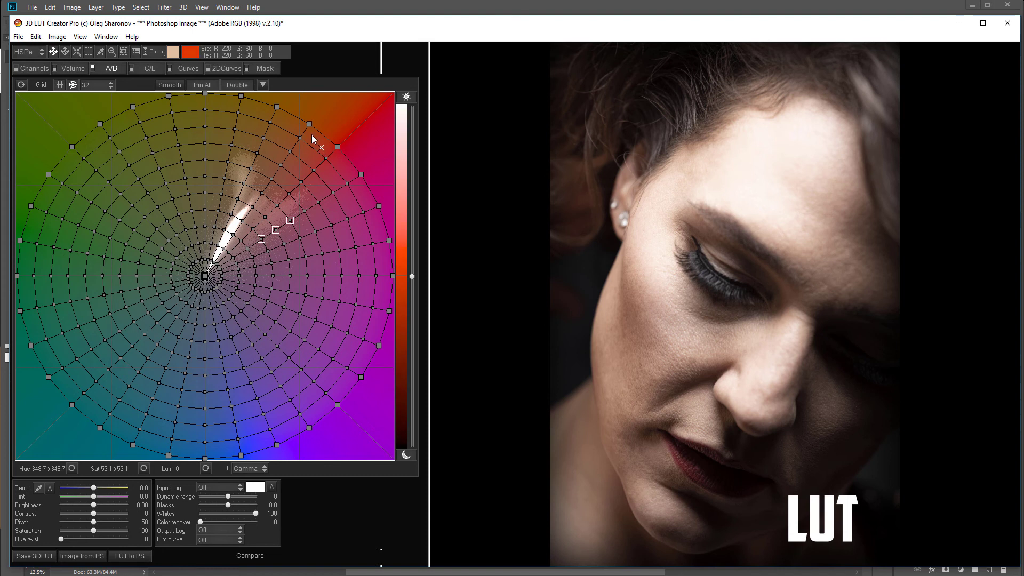
pyautogui.click(236, 84)
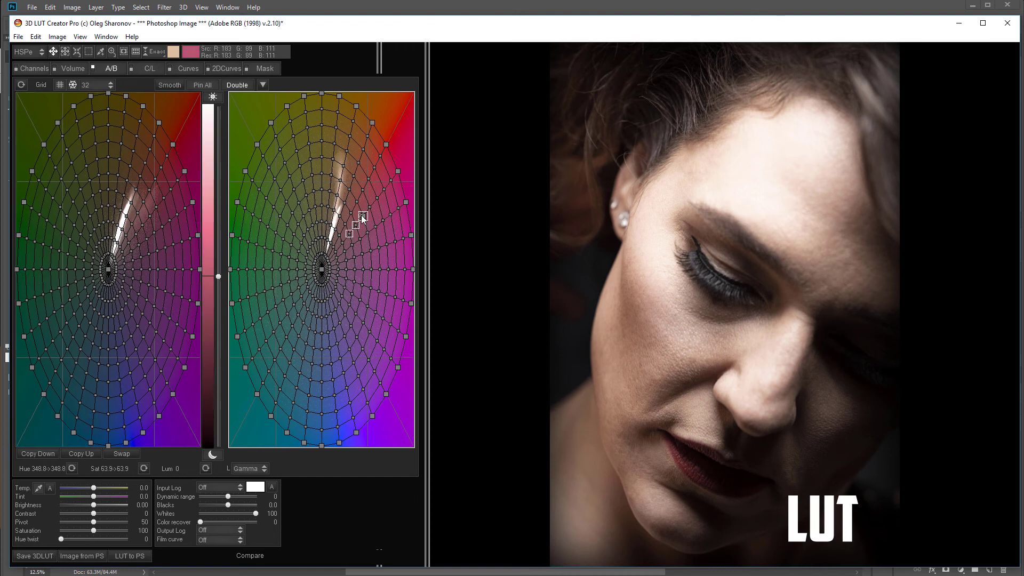
pyautogui.click(399, 171)
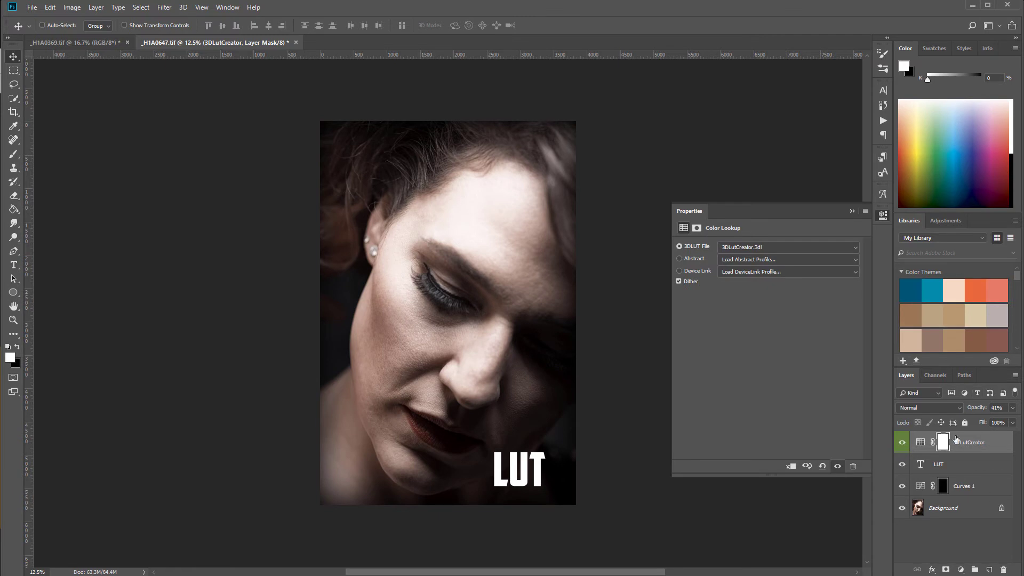
# Hide the 3DLutCreator, LUT text and Curves 1 layers in Photoshop and select the Background layer.
pyautogui.click(902, 443)
pyautogui.click(902, 464)
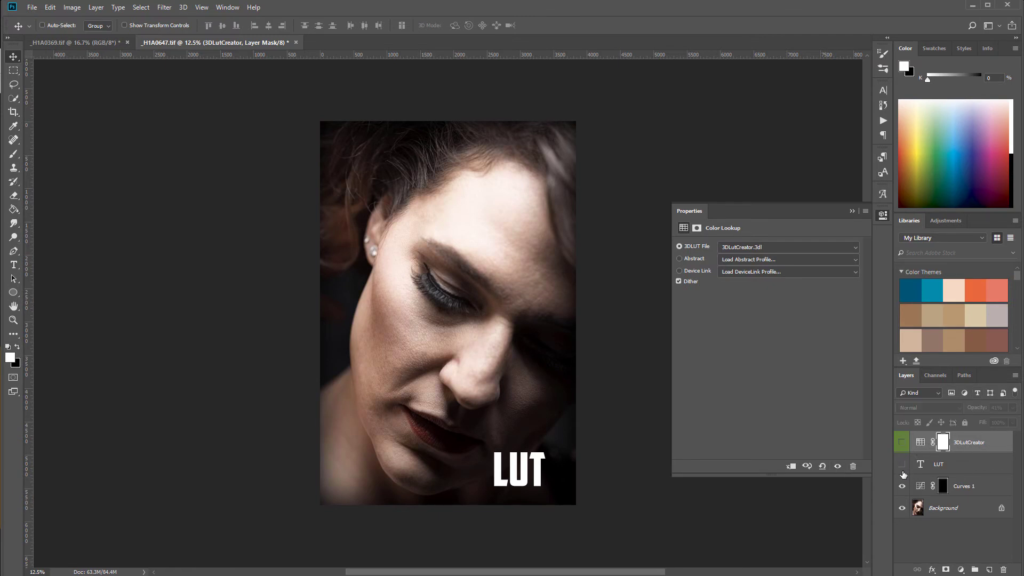
pyautogui.click(900, 486)
pyautogui.click(954, 509)
# Add a new Curves adjustment layer directly above the Background and set its blend mode to Color.
pyautogui.click(961, 569)
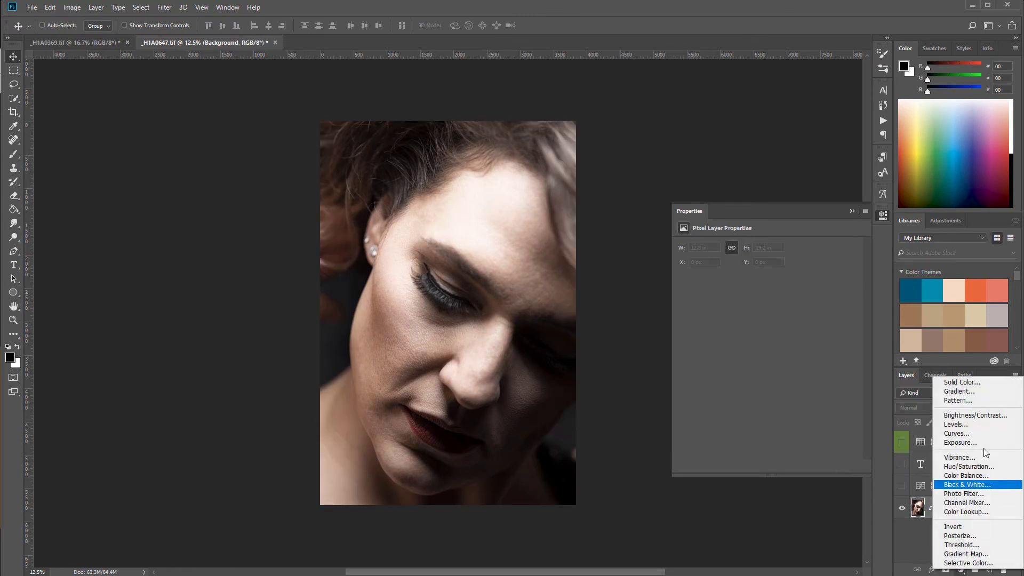
pyautogui.click(956, 433)
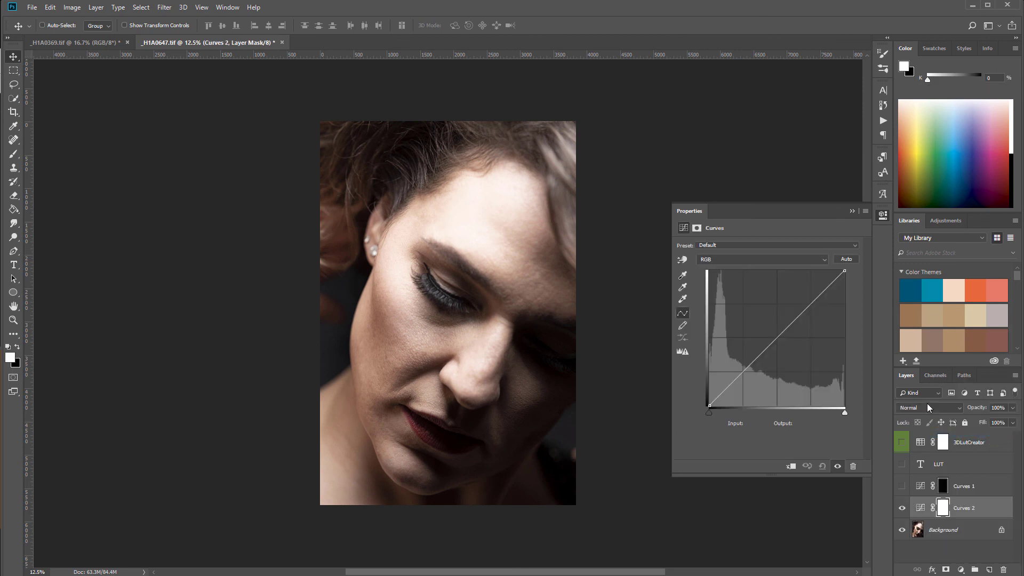
pyautogui.click(927, 406)
pyautogui.click(931, 390)
# Raise the blue curve's black point to output 29 and pull its upper midtones slightly down.
pyautogui.click(782, 261)
pyautogui.click(779, 291)
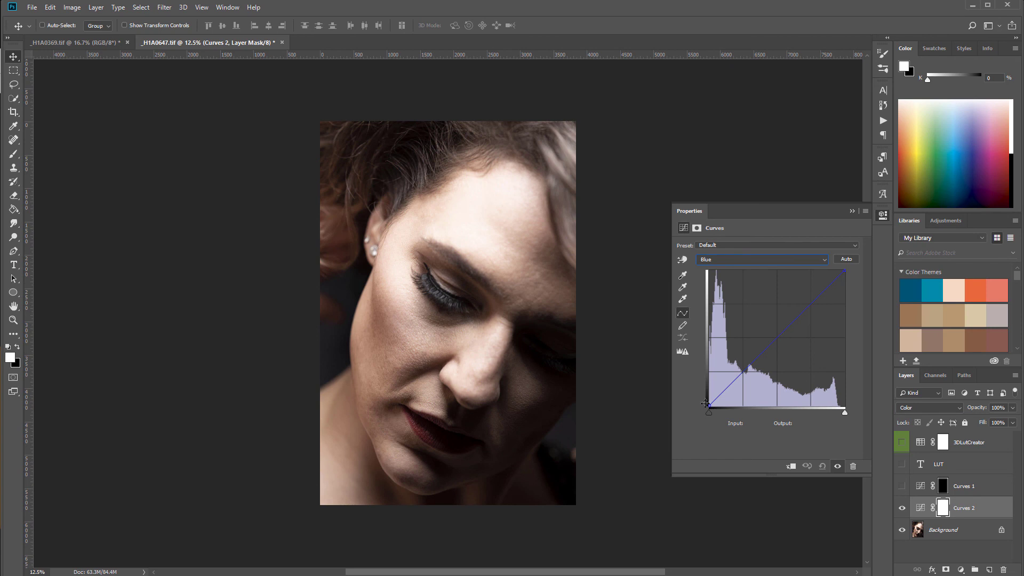
pyautogui.moveTo(711, 406); pyautogui.dragTo(709, 390)
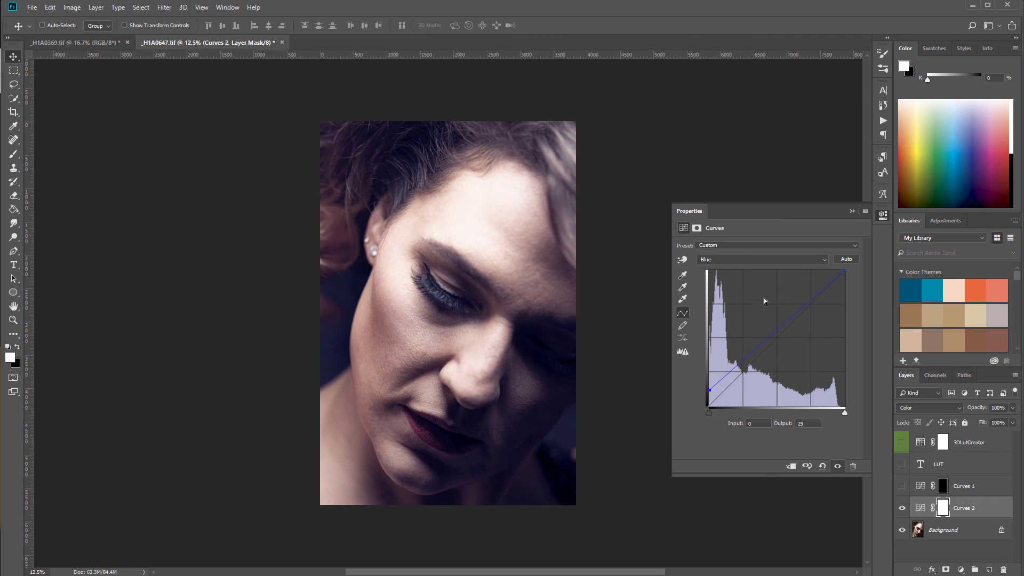
pyautogui.moveTo(791, 312); pyautogui.dragTo(801, 324)
# Move the red curve's black point slightly inward and anchor the curve's midpoint at input 129, output 129.
pyautogui.click(743, 259)
pyautogui.click(734, 278)
pyautogui.moveTo(711, 407); pyautogui.dragTo(715, 407)
pyautogui.click(778, 335)
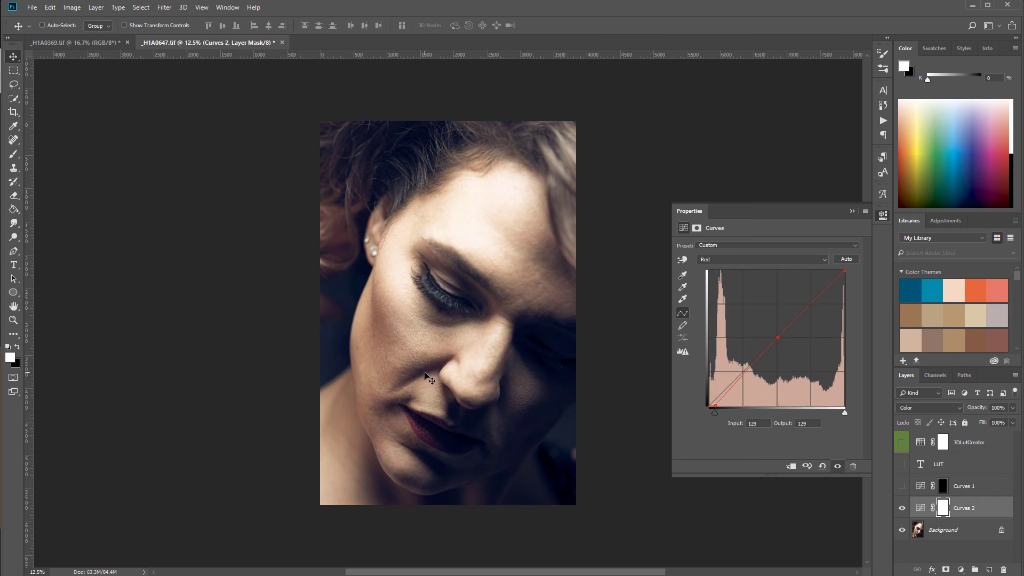
# Toggle the Curves 2 layer's visibility off and on to compare the portrait with and without the grading.
pyautogui.click(902, 507)
pyautogui.click(902, 507)
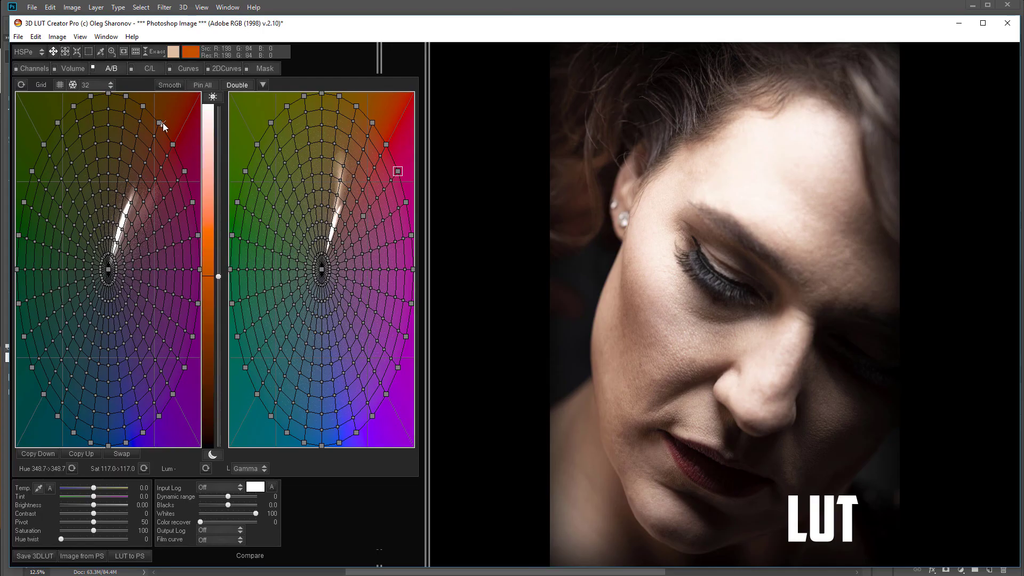
# In 3D LUT Creator, pull two upper outer points of the first A/B grid toward the skin-tone orange and reduce the grid to 8 sectors.
pyautogui.moveTo(160, 122)
pyautogui.mouseDown()
pyautogui.moveTo(178, 132)
pyautogui.moveTo(154, 115)
pyautogui.mouseUp()
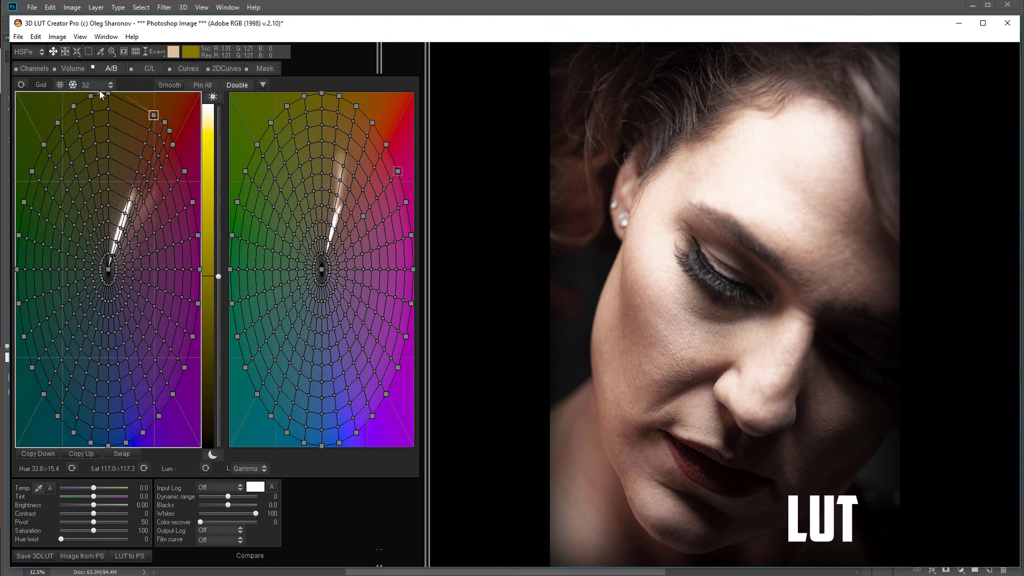
pyautogui.moveTo(107, 91); pyautogui.dragTo(139, 104)
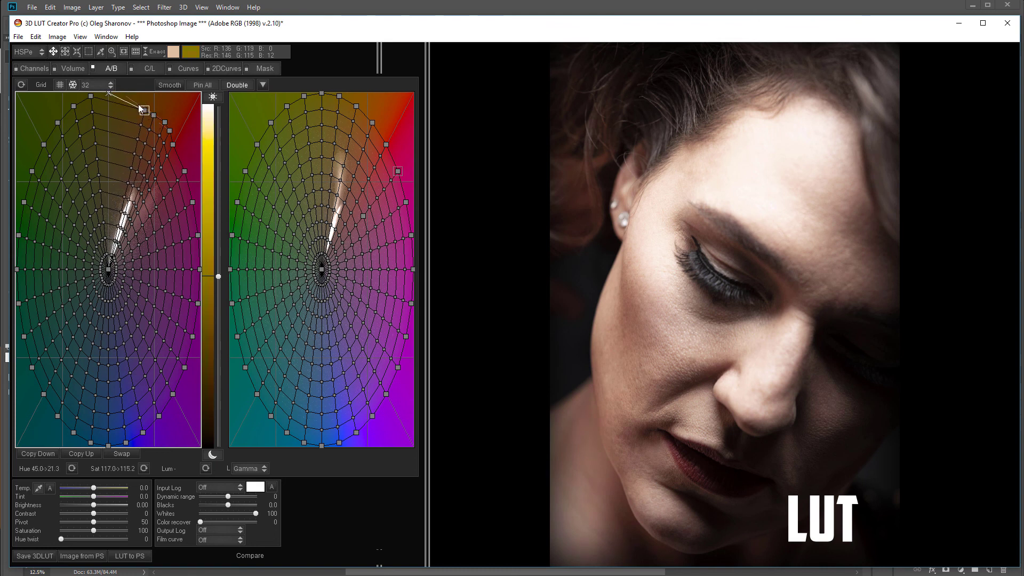
pyautogui.click(100, 85)
pyautogui.click(96, 118)
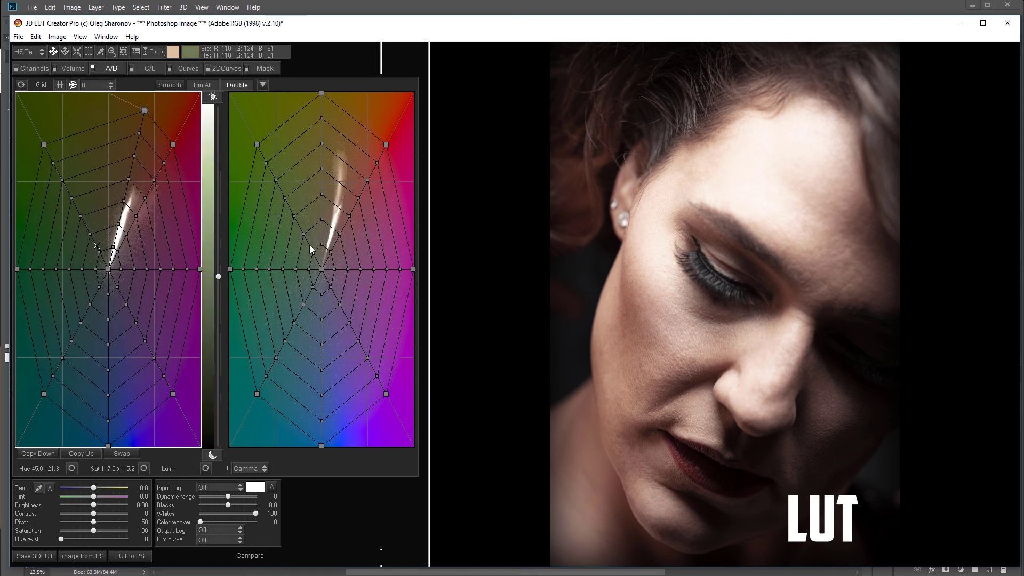
# Squeeze the A/B grid into a narrow band, gathering the yellow-green, green and red outer points at orange and the teal, violet and magenta ones at the opposite blue.
pyautogui.click(45, 145)
pyautogui.moveTo(46, 145); pyautogui.dragTo(135, 110)
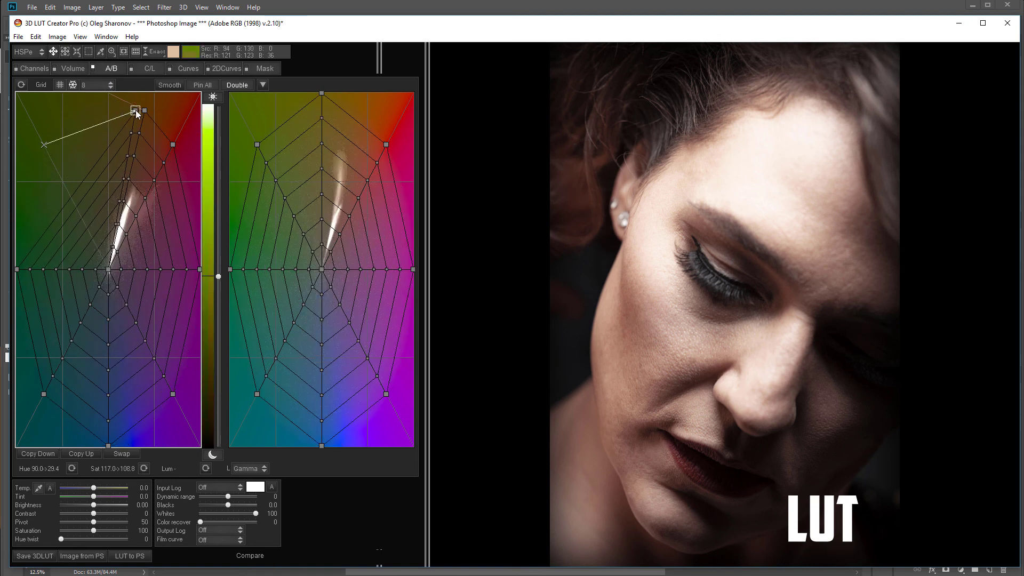
pyautogui.moveTo(17, 269); pyautogui.dragTo(122, 111)
pyautogui.moveTo(44, 394); pyautogui.dragTo(73, 434)
pyautogui.moveTo(174, 395); pyautogui.dragTo(86, 431)
pyautogui.moveTo(197, 269); pyautogui.dragTo(99, 438)
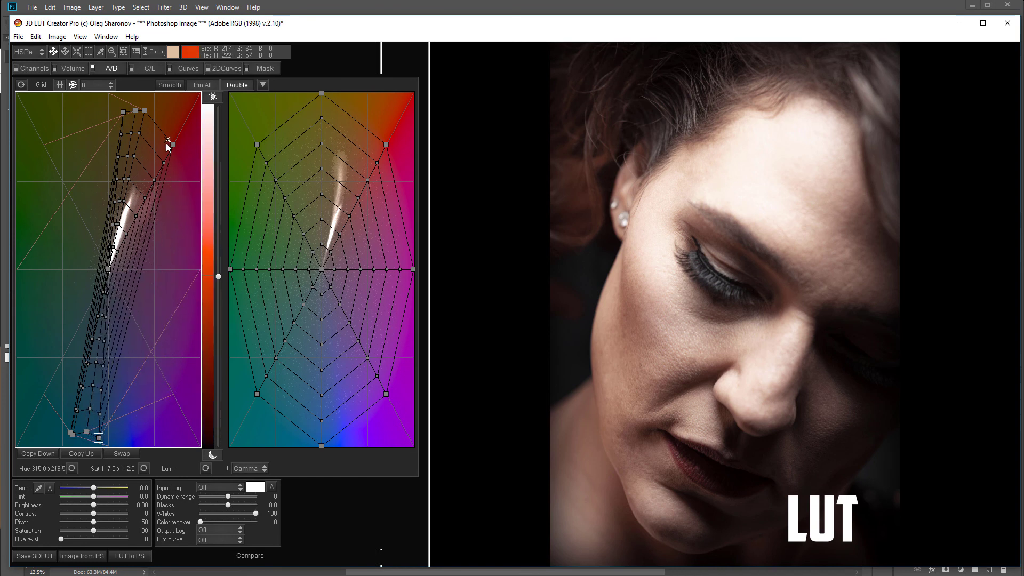
pyautogui.moveTo(171, 144); pyautogui.dragTo(149, 112)
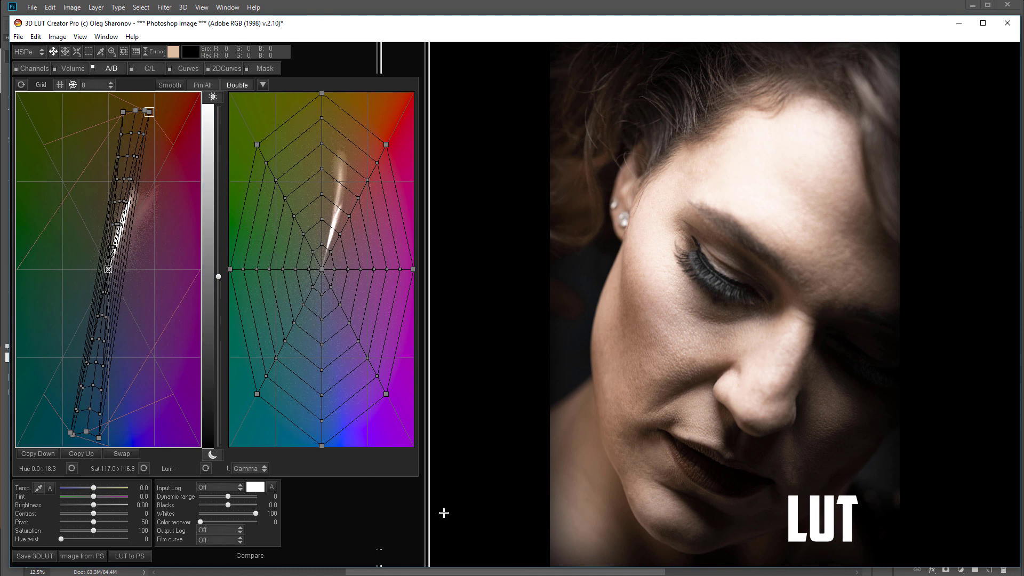
# Compare the portrait before and after the grid grading side by side, and return to the single-image view.
pyautogui.click(249, 556)
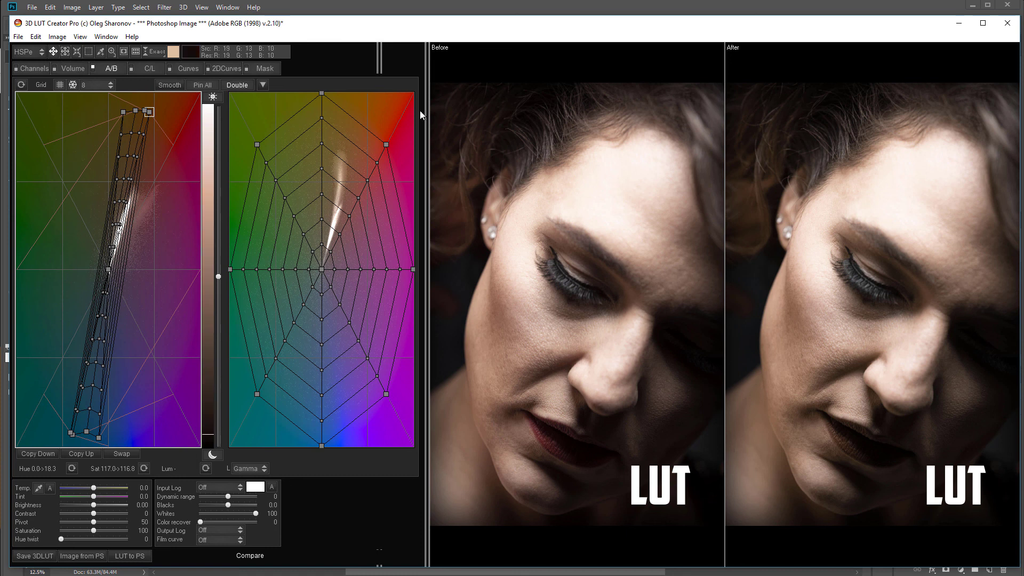
pyautogui.click(243, 556)
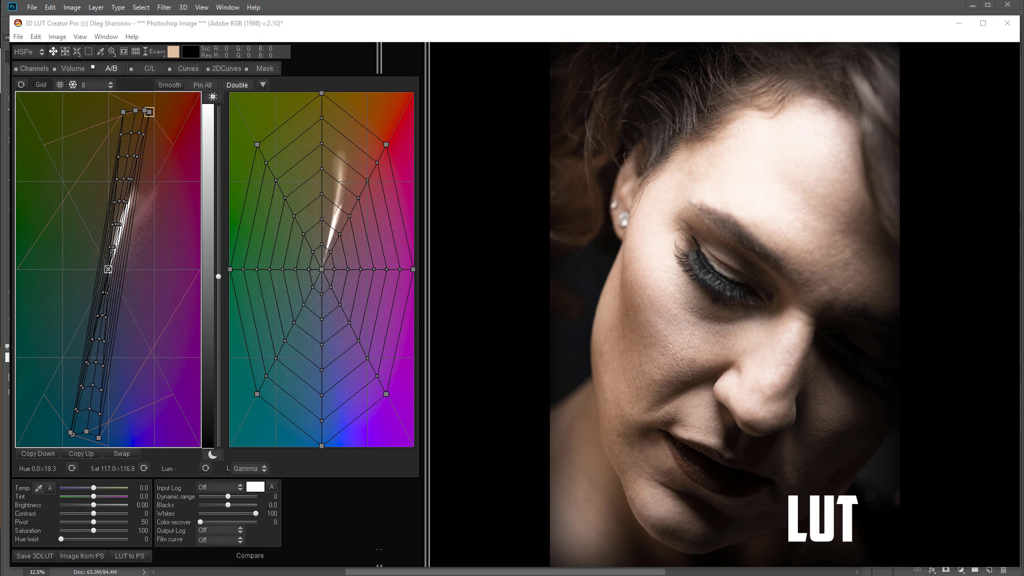
# Bring the browser window with the 3D LUT Creator website into view, enlarge it and open the site's home page.
pyautogui.moveTo(1021, 53); pyautogui.dragTo(308, 38)
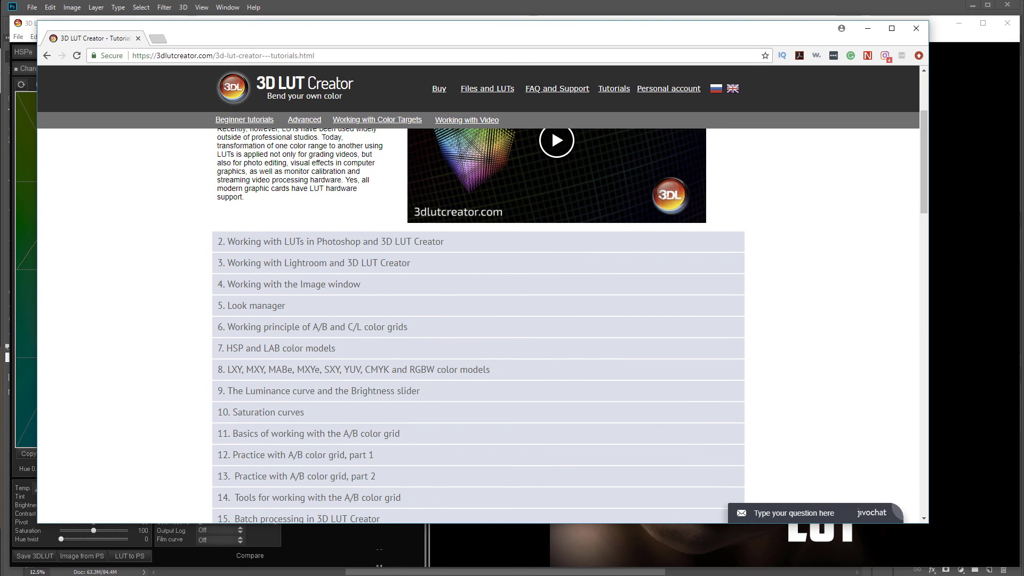
pyautogui.moveTo(928, 523); pyautogui.dragTo(1003, 565)
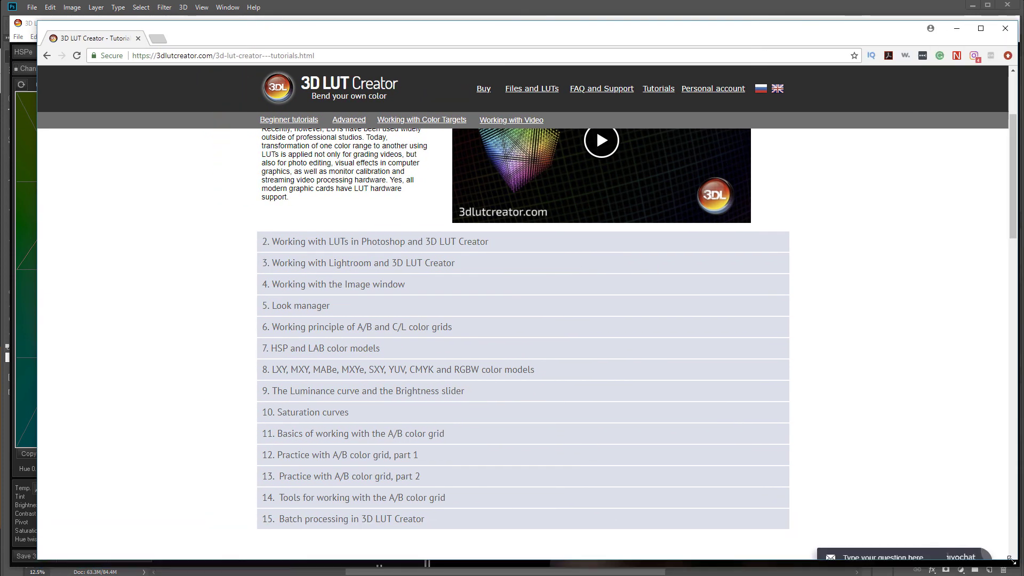
pyautogui.click(305, 91)
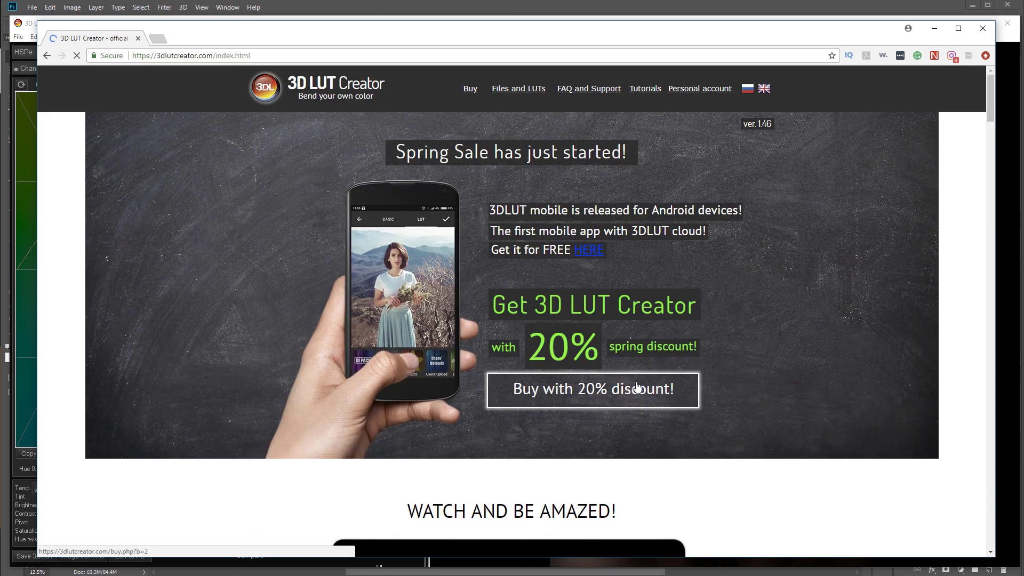
# Look through the 3D LUT Creator home page, from the discount offer to the feature descriptions and grid examples.
pyautogui.click(638, 387)
pyautogui.scroll(-6, 693, 306)
pyautogui.scroll(-15, 692, 301)
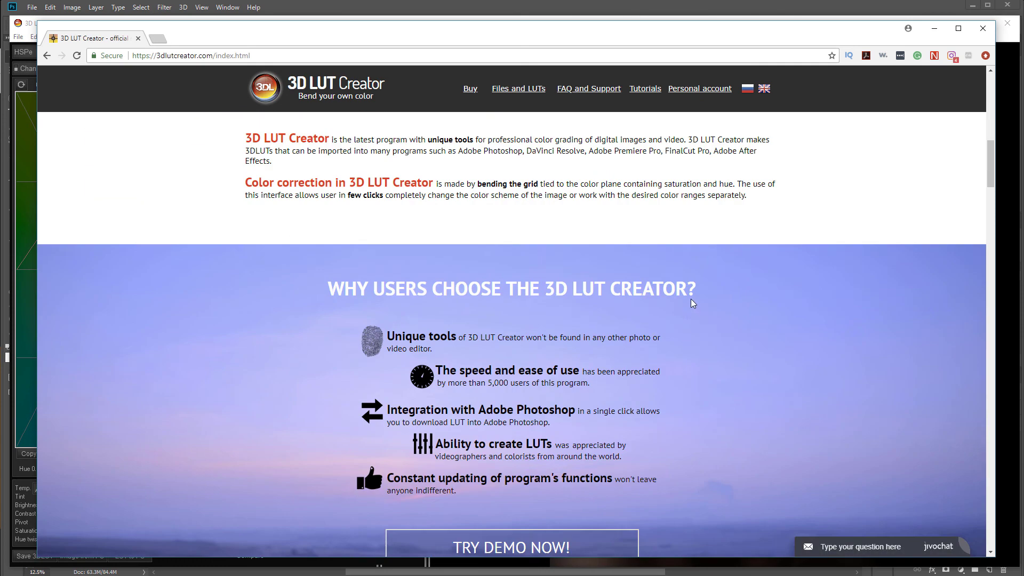
pyautogui.scroll(-5, 691, 326)
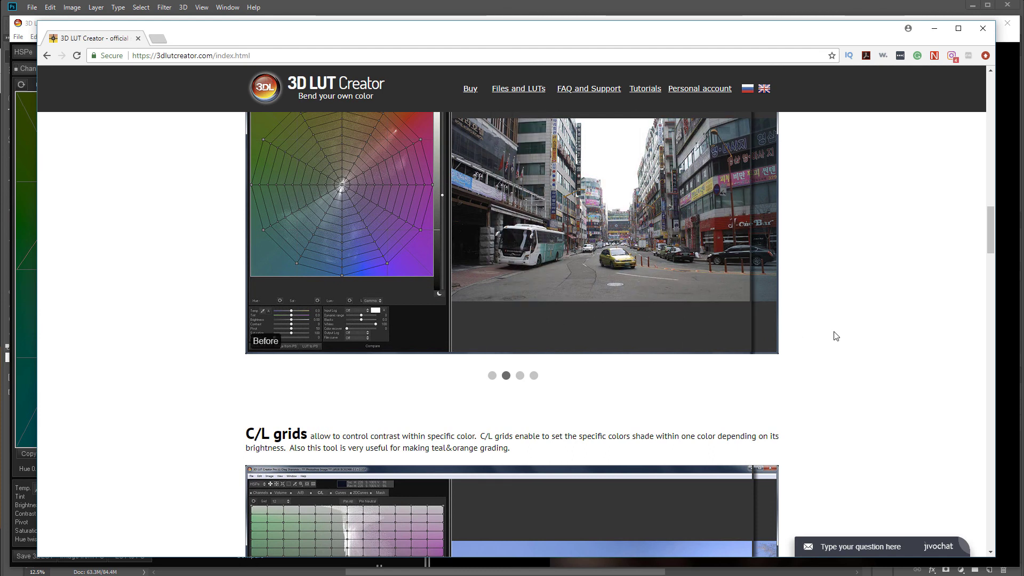
pyautogui.scroll(20, 832, 336)
pyautogui.scroll(3, 836, 340)
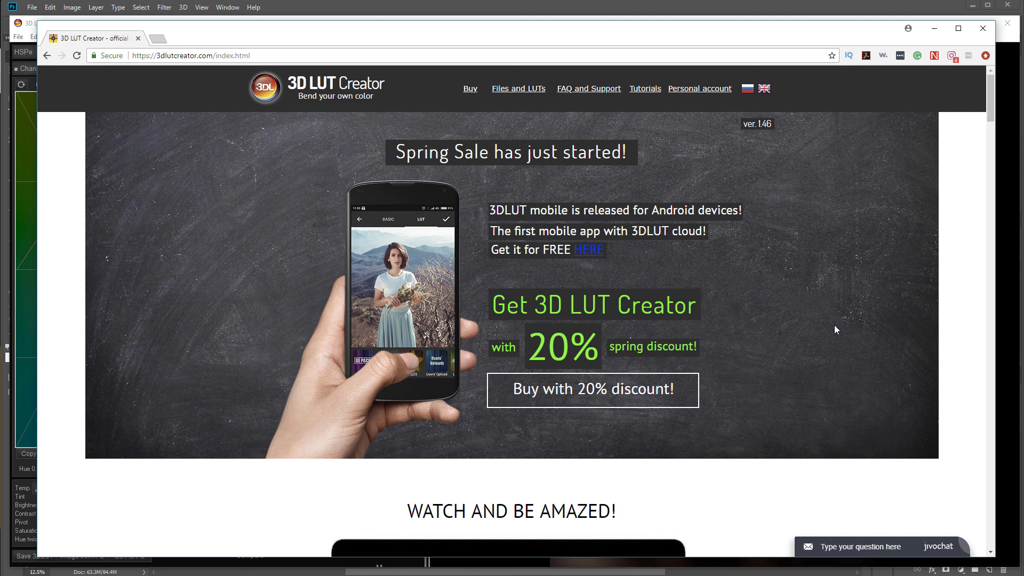
# Open the website's Tutorials page and look over the list of beginner tutorials.
pyautogui.click(646, 89)
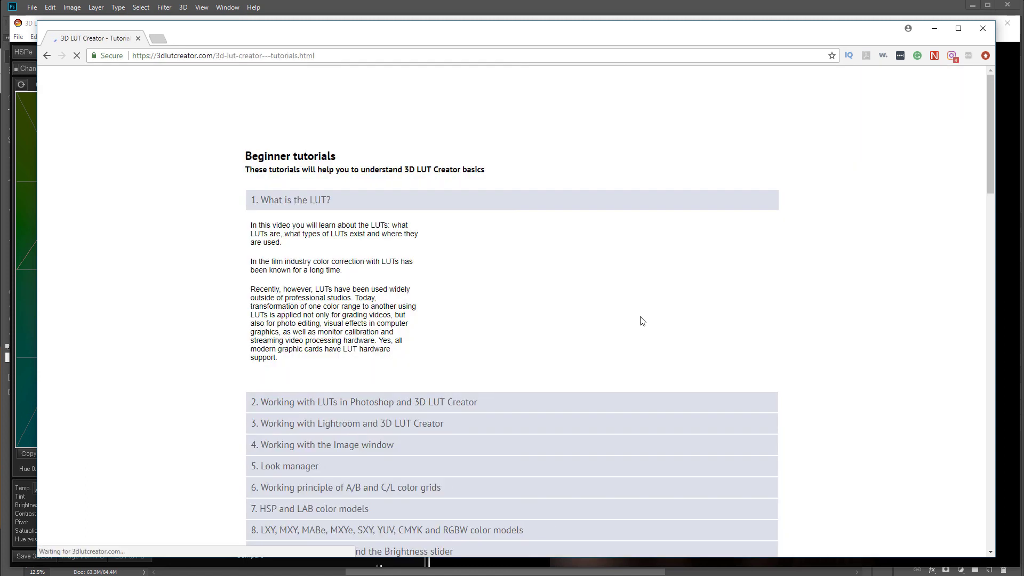
pyautogui.scroll(-2, 780, 284)
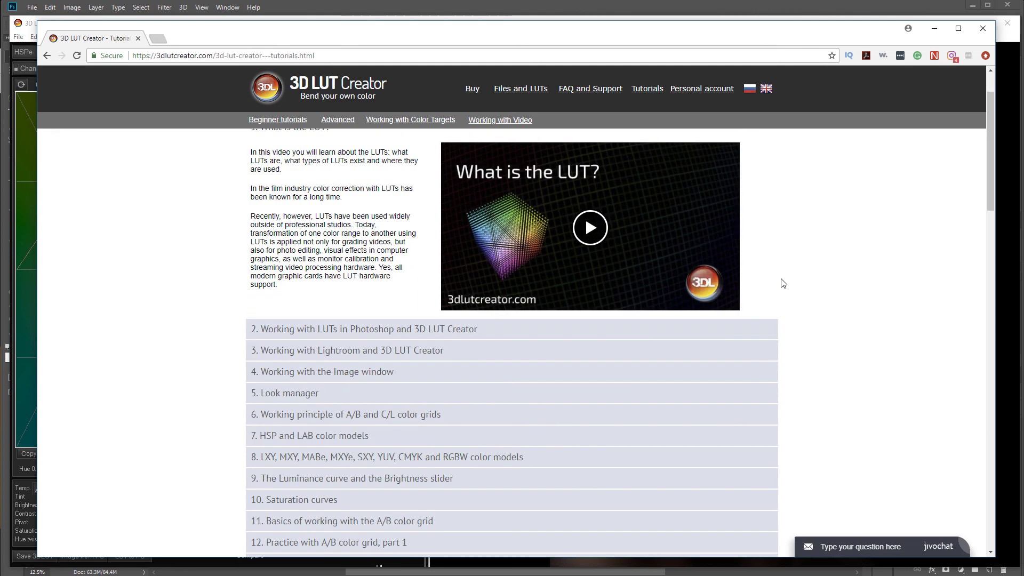
pyautogui.scroll(2, 782, 283)
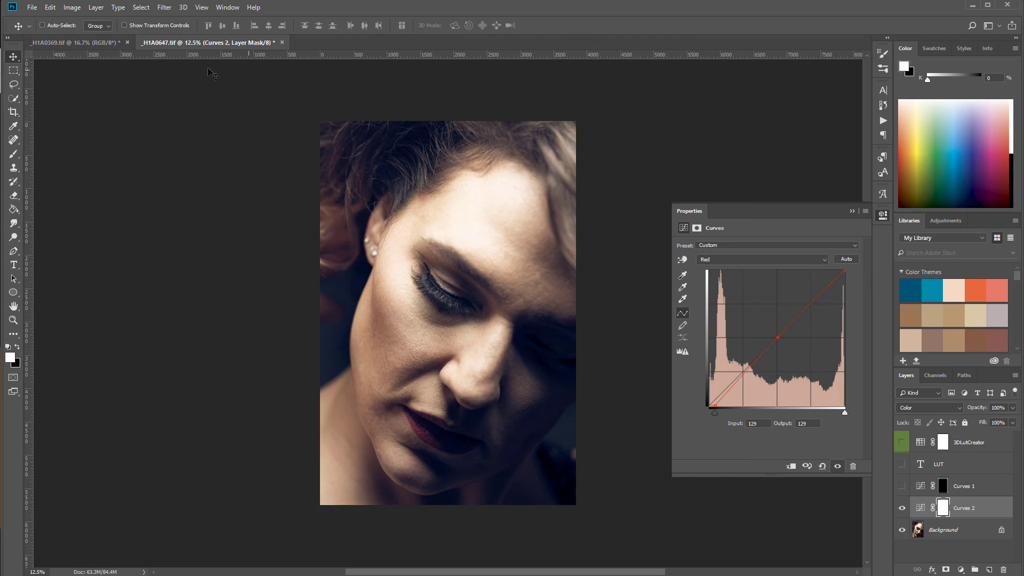
# Switch to the _H1A0369.tif portrait document in Photoshop.
pyautogui.click(80, 43)
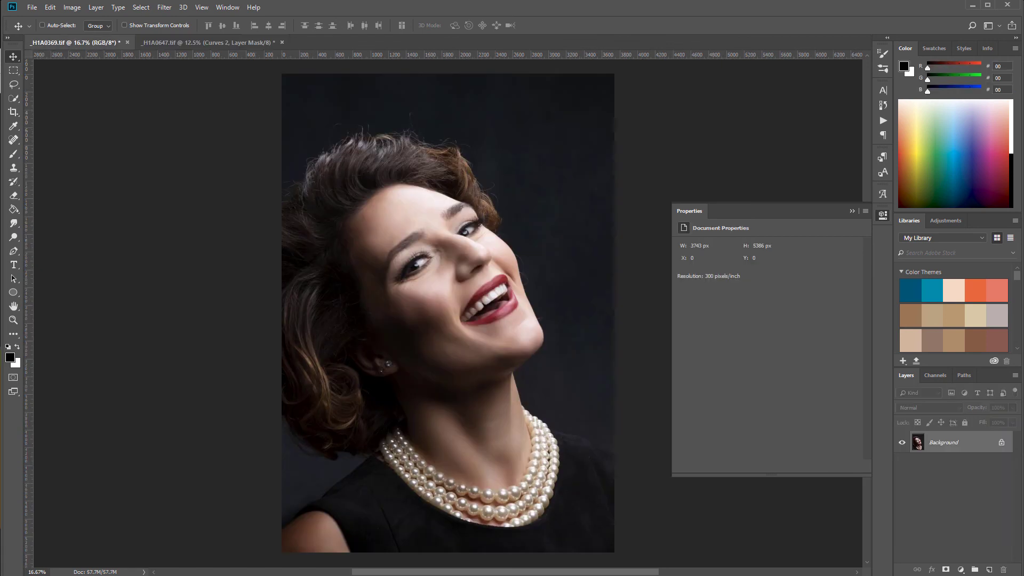